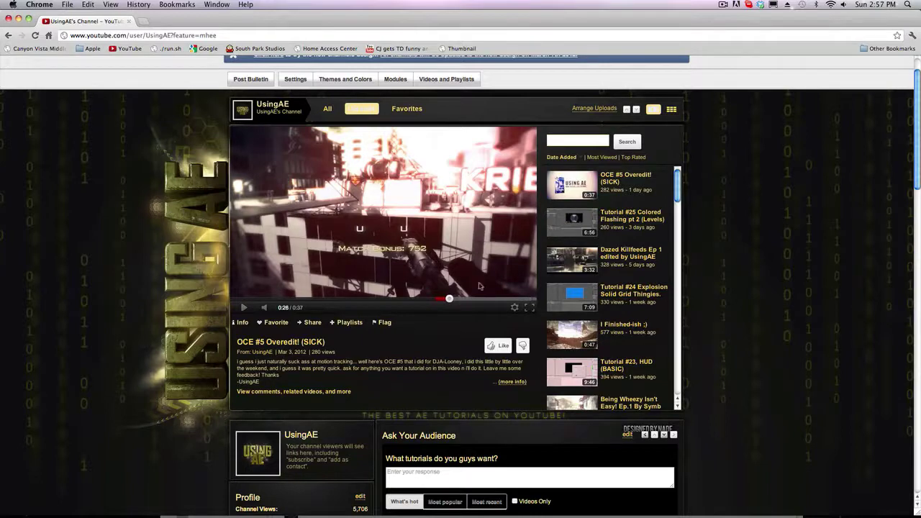
Play the OCE #5 Overedit! example full screen and pause its transition around 0:30–0:31.
left_click(528, 307)
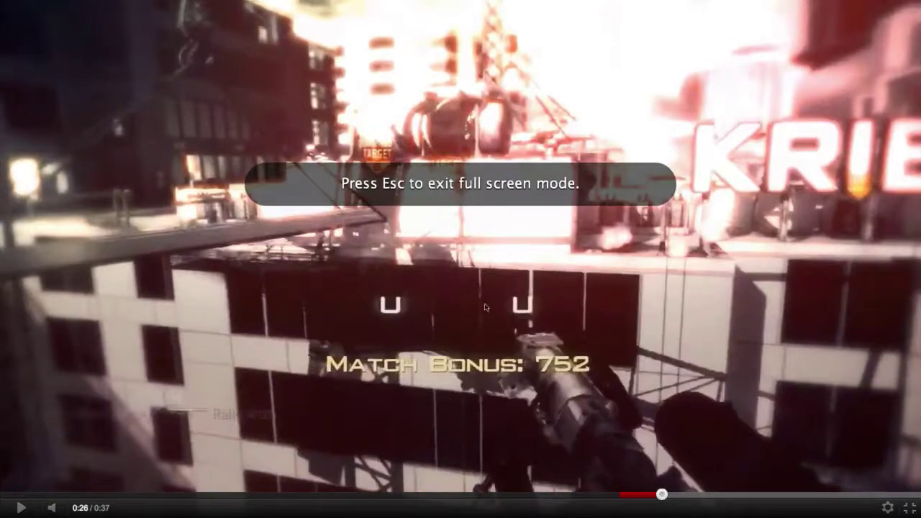
left_click(451, 287)
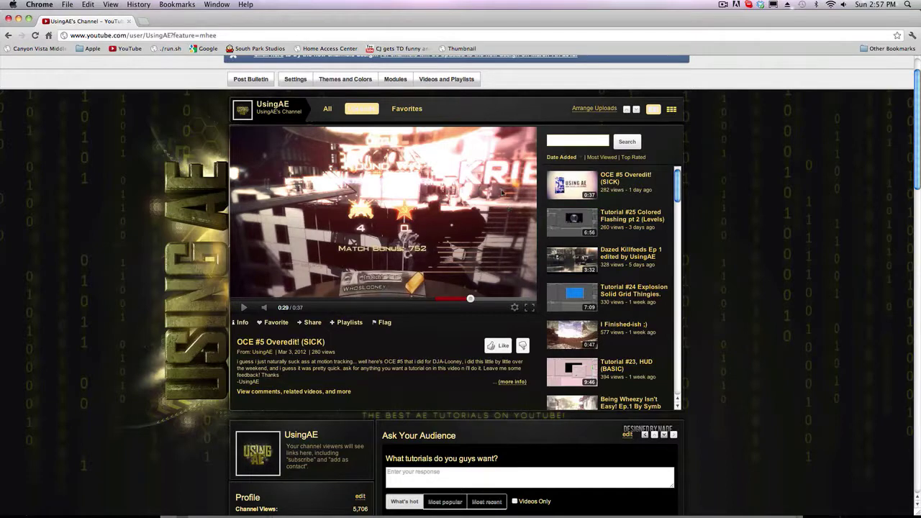
left_click(417, 222)
left_click(374, 237)
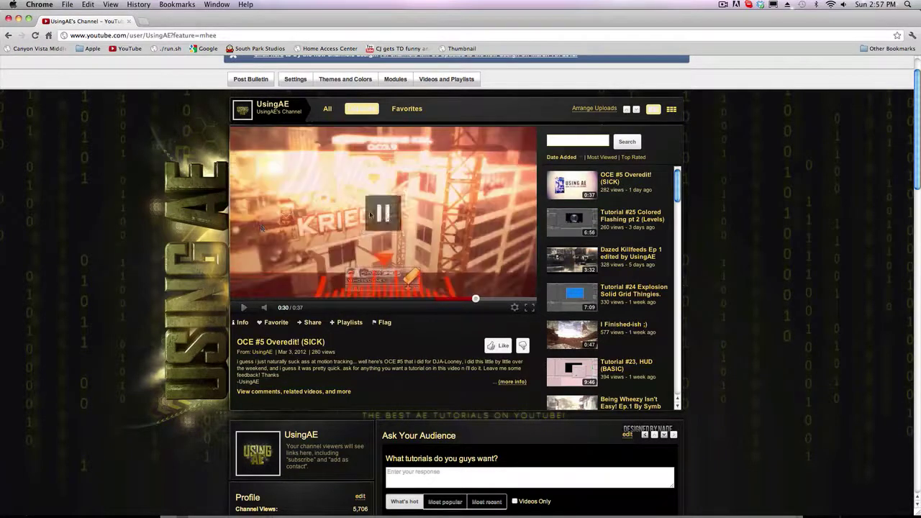
left_click(370, 234)
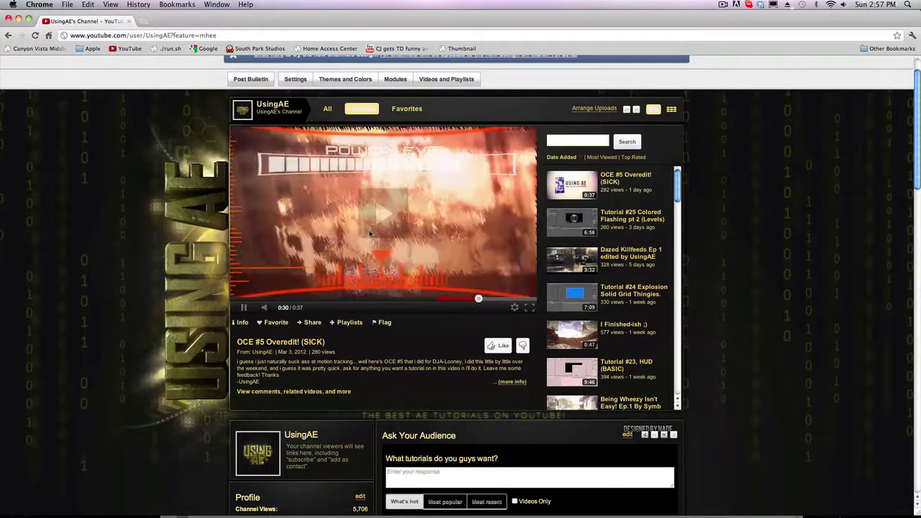
left_click(371, 232)
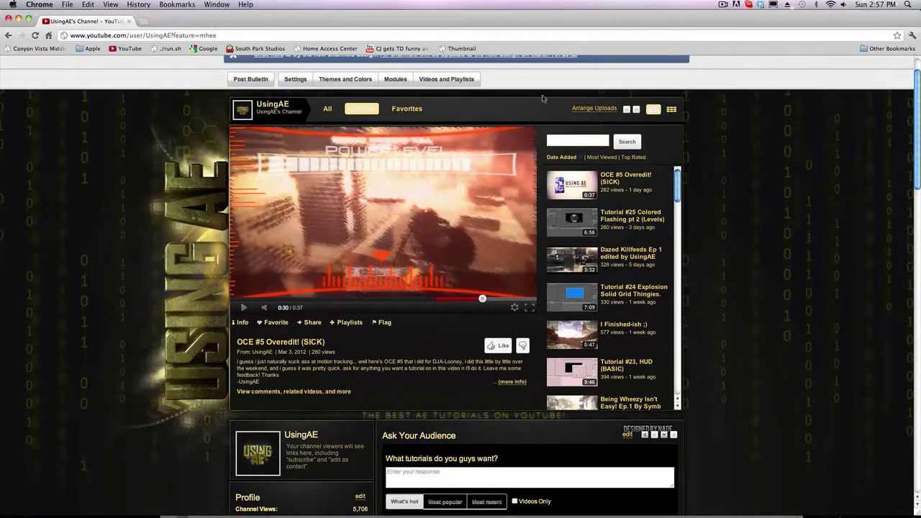
left_click(442, 192)
left_click(443, 192)
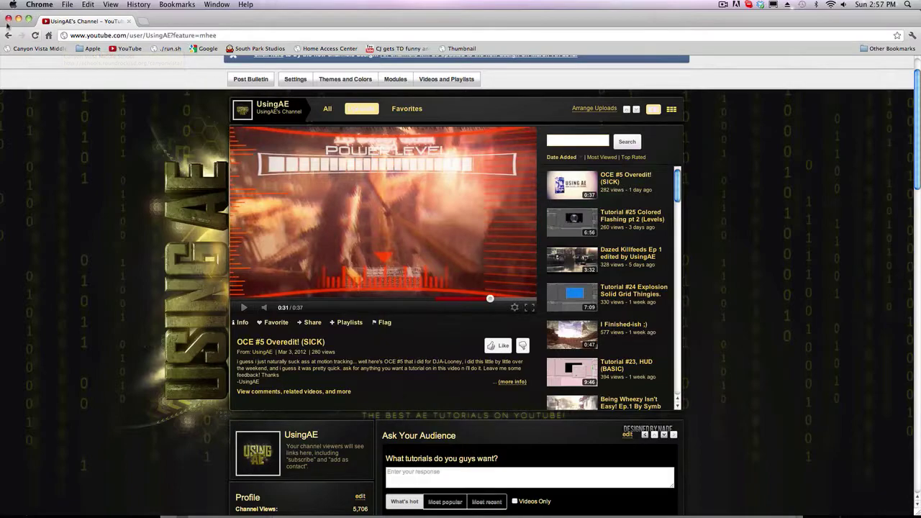
Scroll through the UsingAE channel page, then close the Chrome window.
scroll(183, 195, "down", 3)
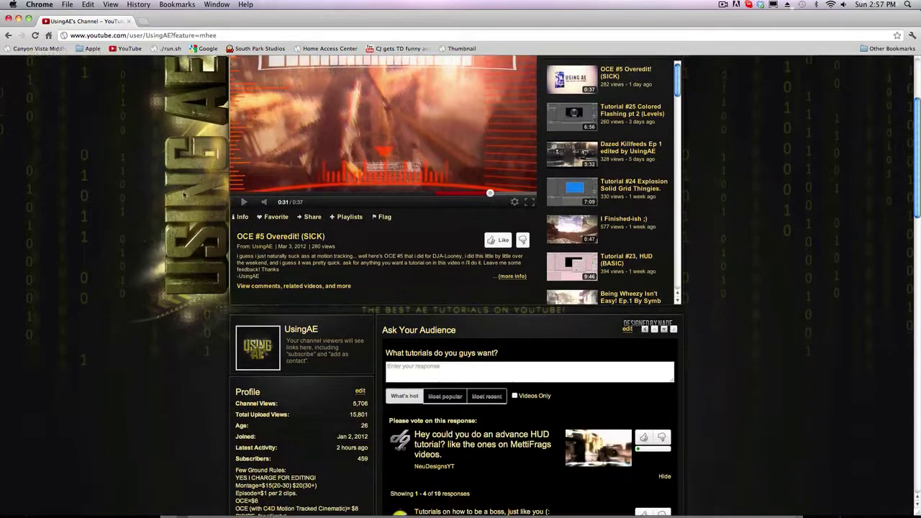
scroll(182, 194, "down", 4)
scroll(182, 194, "down", 6)
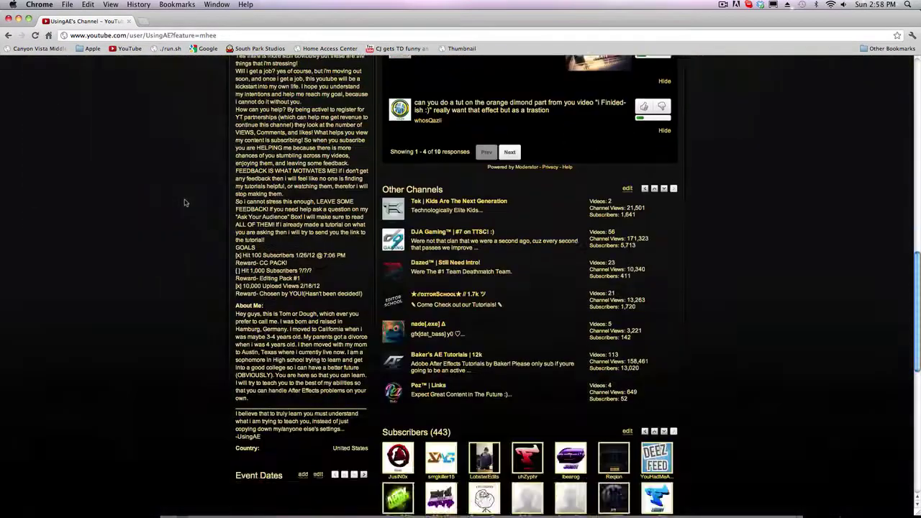
scroll(183, 201, "up", 6)
scroll(185, 208, "down", 10)
scroll(185, 209, "up", 15)
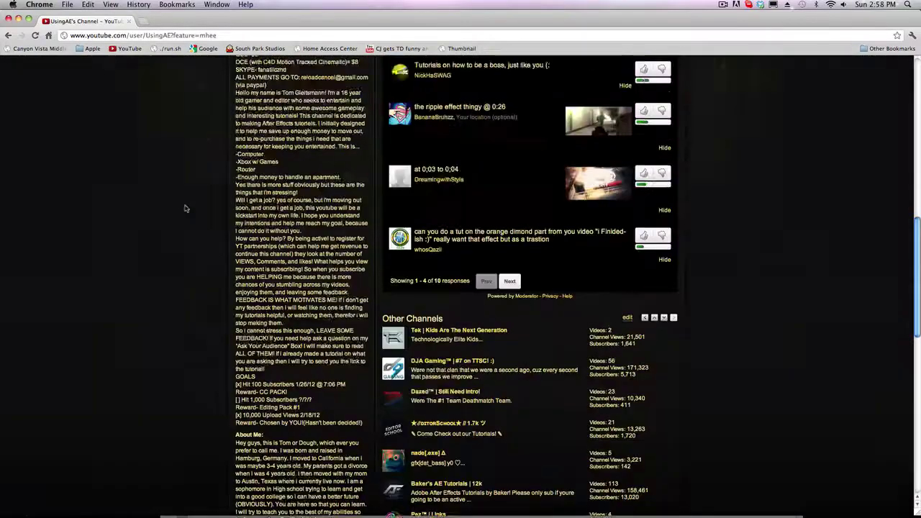
left_click(8, 17)
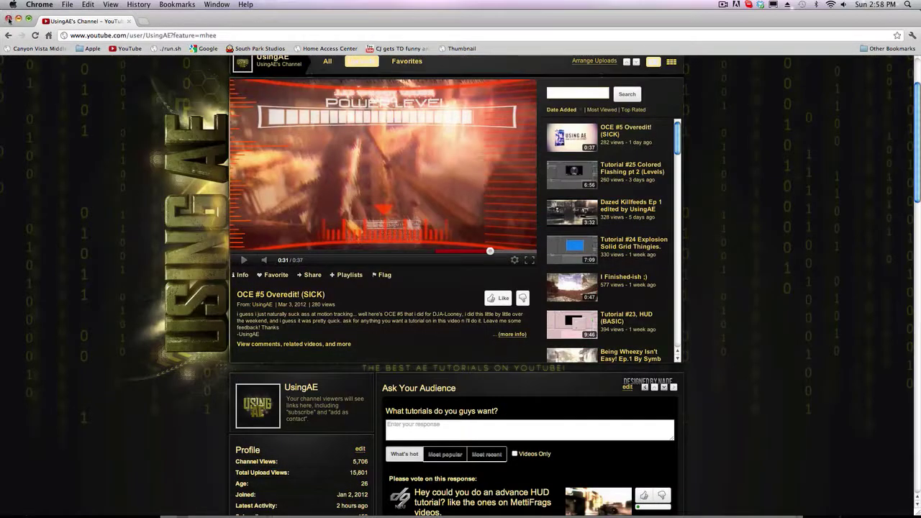
Return to After Effects and collapse the Trip Feed layer's properties.
left_click(179, 23)
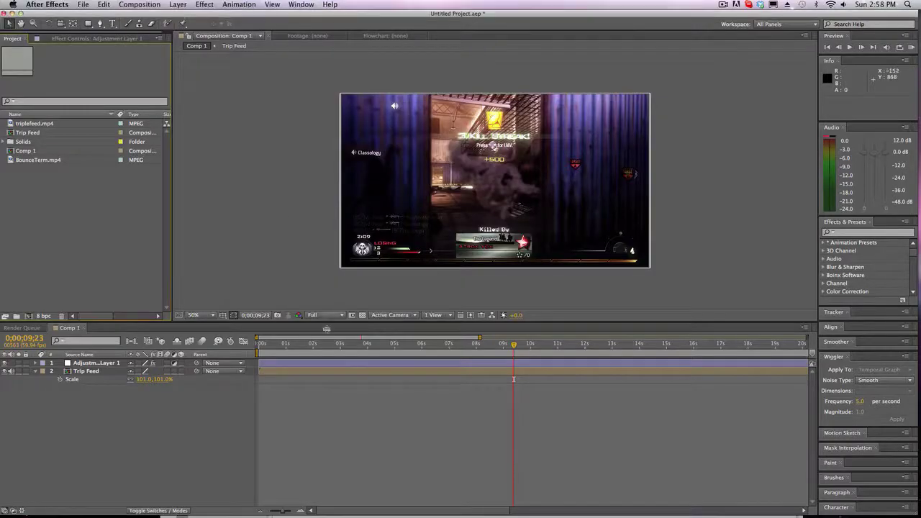
left_click(333, 366)
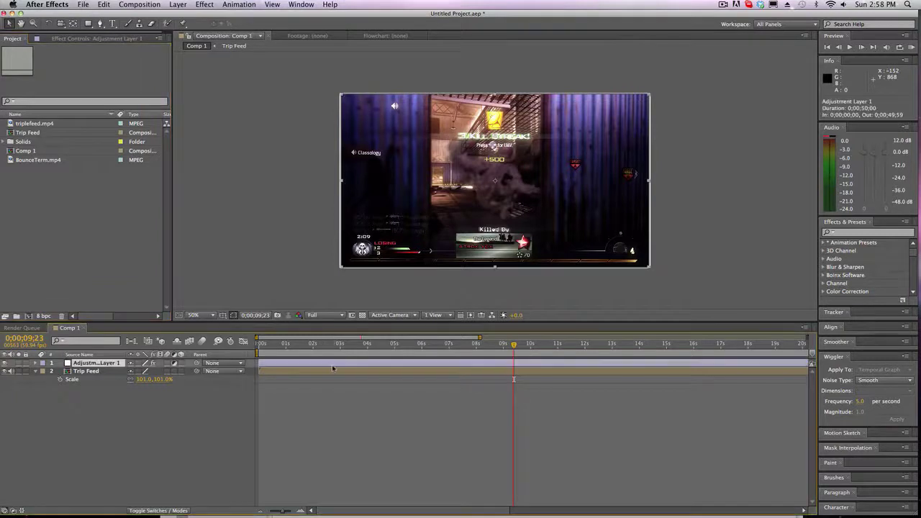
left_click(87, 372)
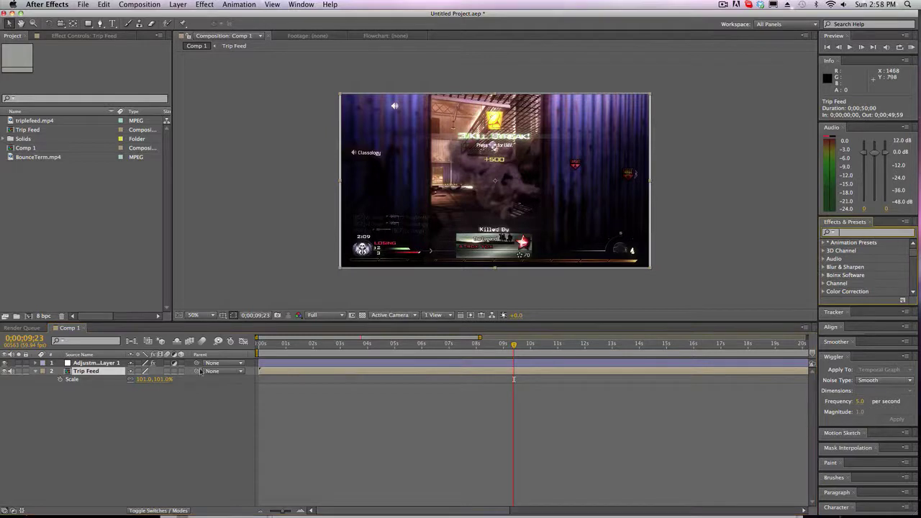
left_click(41, 372)
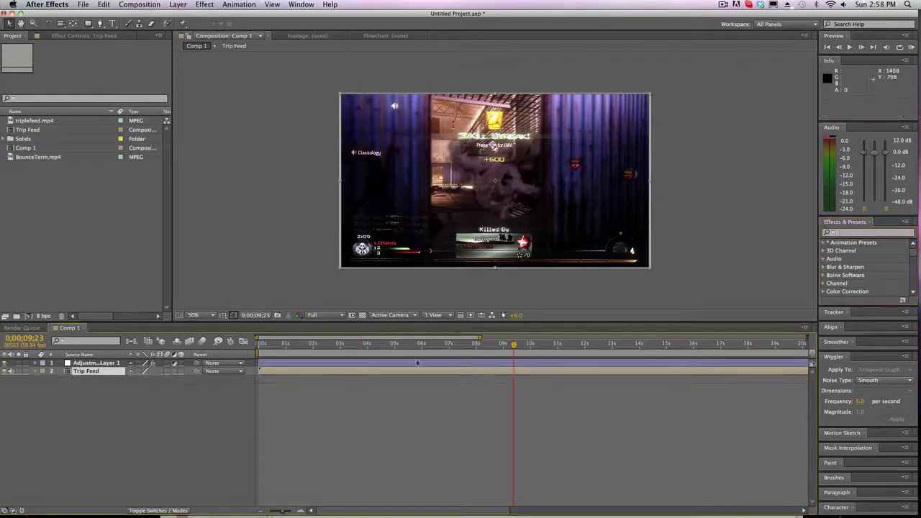
Start the work area at 0;00;06;59, RAM-preview at Quarter resolution, then park at 0;00;08;59.
left_click_drag(259, 352, 447, 352)
left_click(327, 316)
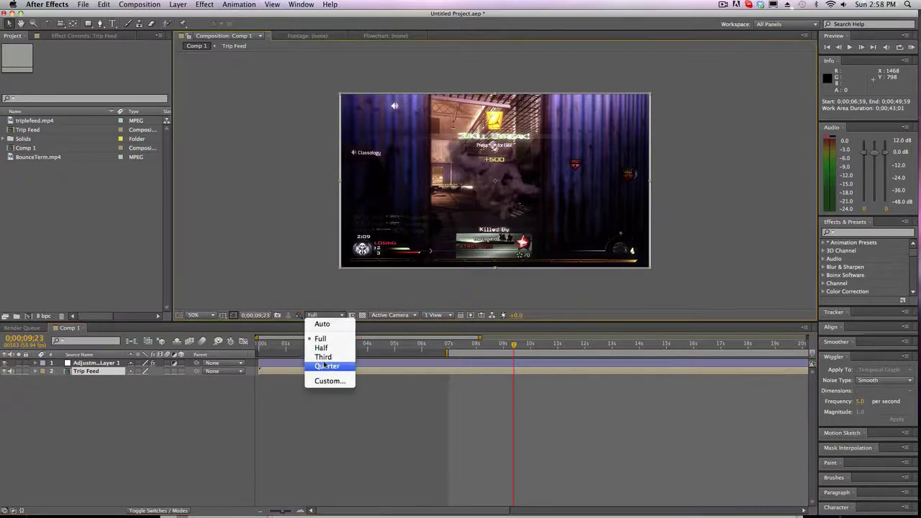
left_click(328, 366)
left_click(911, 47)
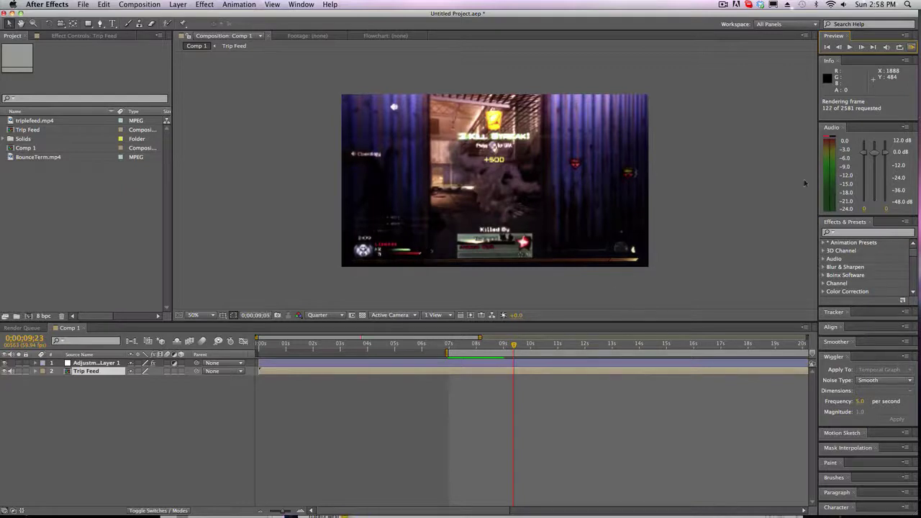
left_click(912, 47)
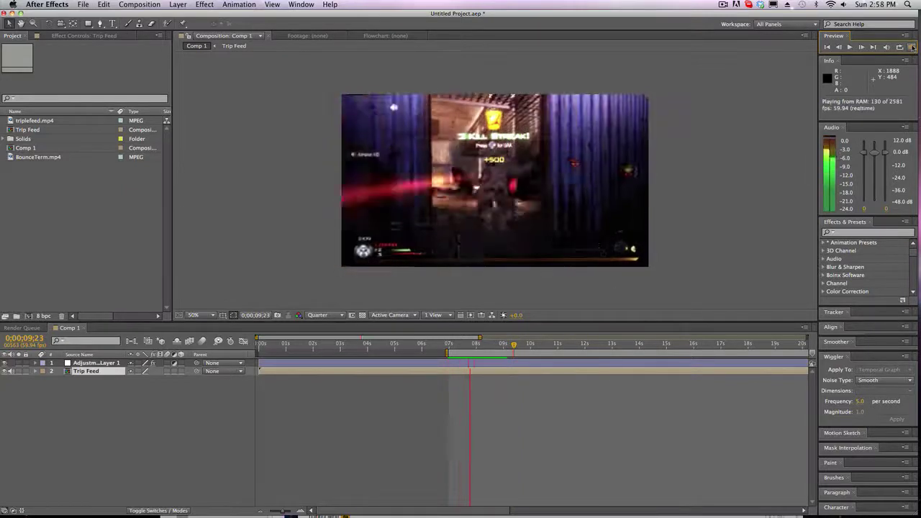
left_click(911, 47)
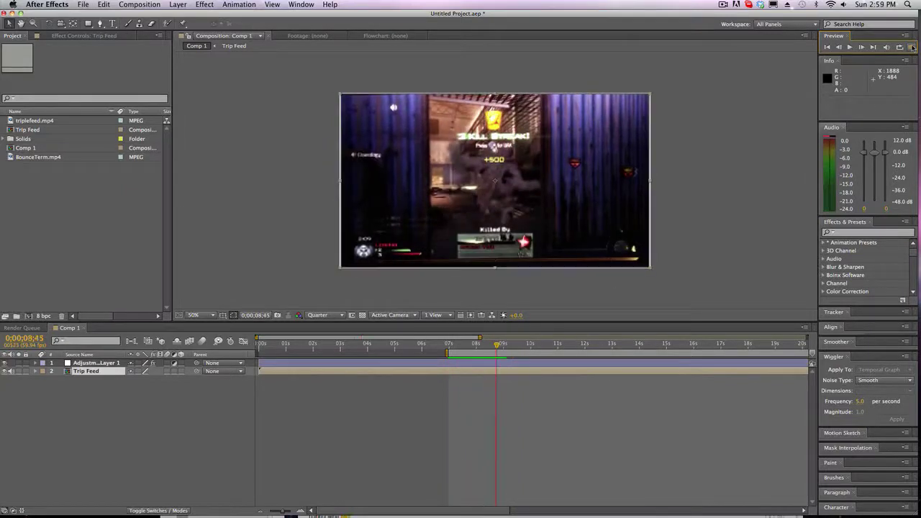
left_click(503, 344)
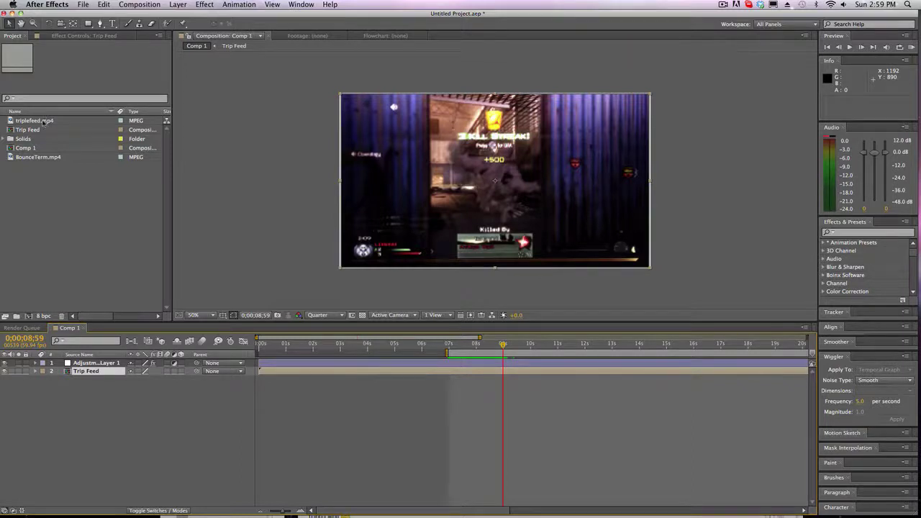
Add BounceTerm.mp4 above Trip Feed, starting at 0;00;08;59.
left_click_drag(47, 120, 34, 158)
left_click_drag(34, 158, 516, 373)
left_click(518, 372)
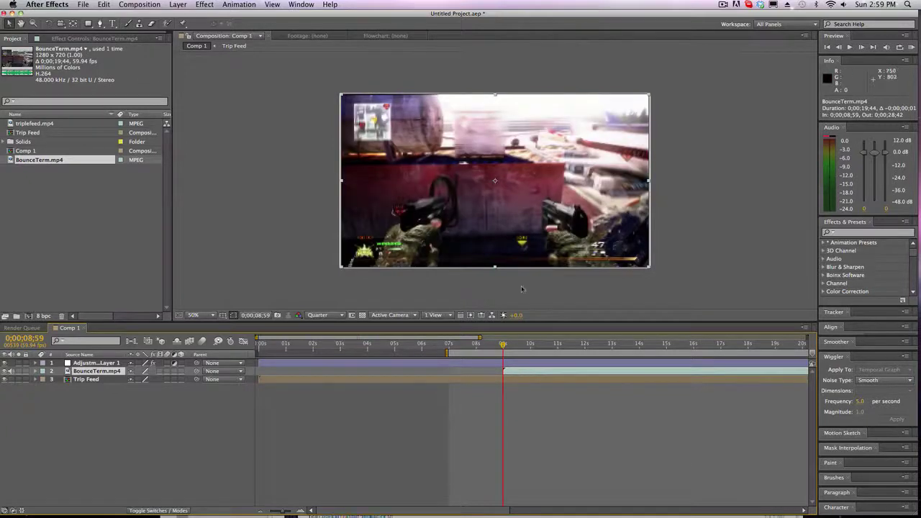
left_click_drag(510, 371, 510, 372)
Duplicate the BounceTerm.mp4 layer and apply Freeze Frame to the top copy.
key("super+d")
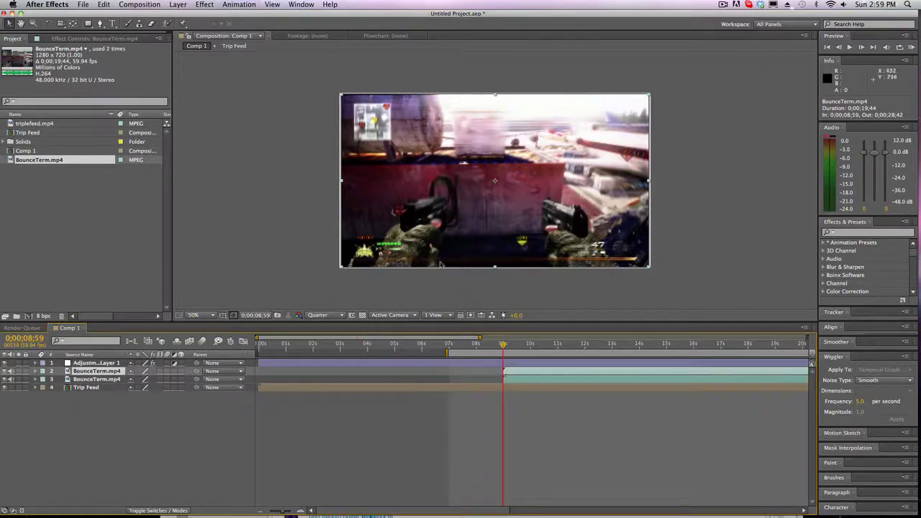
left_click(85, 381)
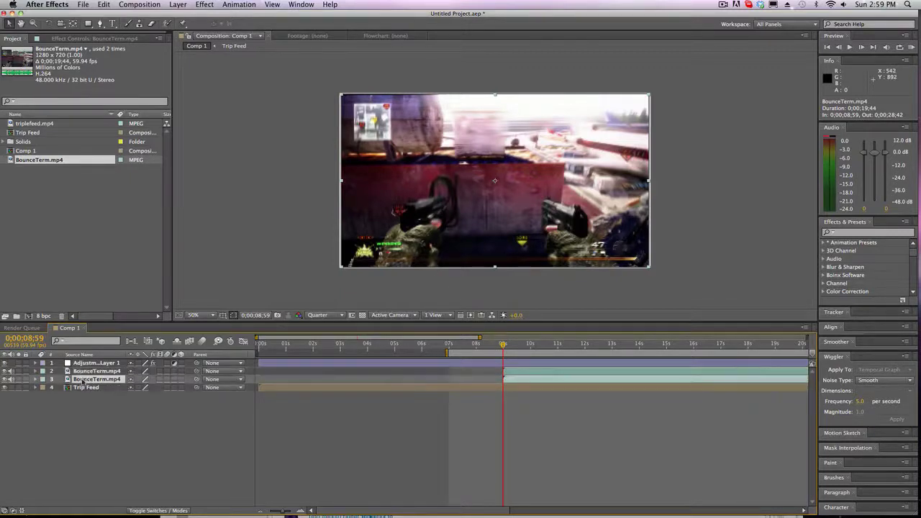
left_click(85, 382)
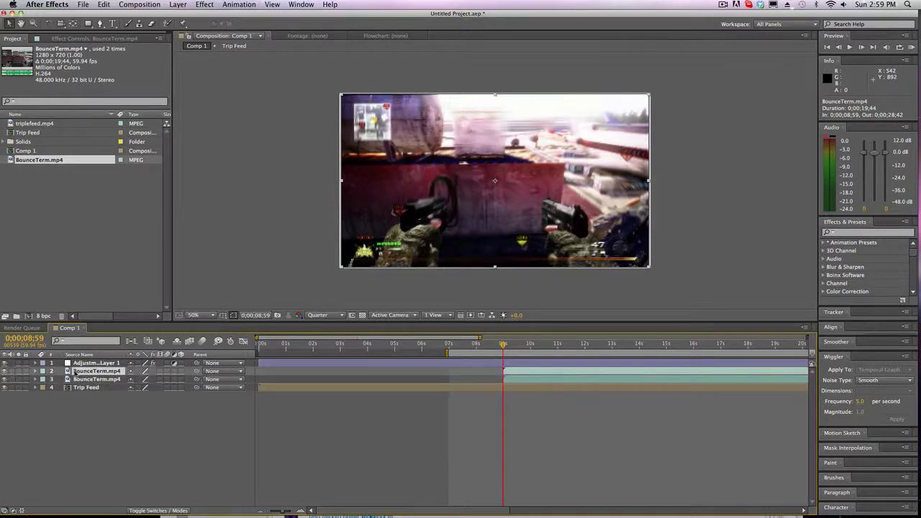
left_click(177, 3)
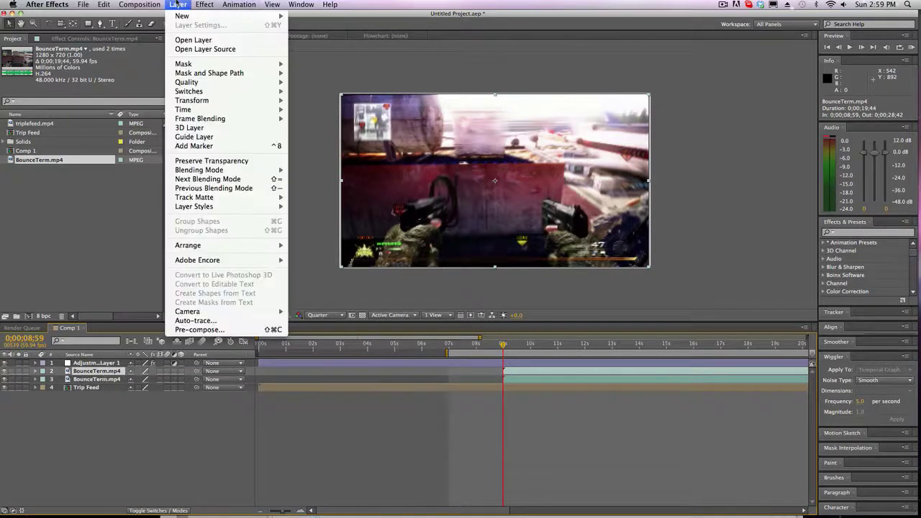
mouse_move(215, 109)
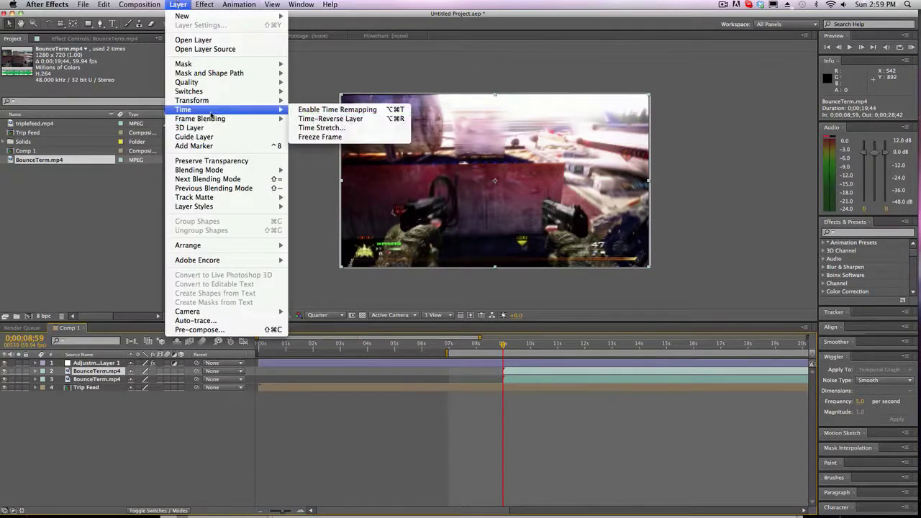
left_click(347, 139)
mouse_move(511, 348)
left_mouse_down()
mouse_move(584, 346)
mouse_move(502, 344)
left_mouse_up()
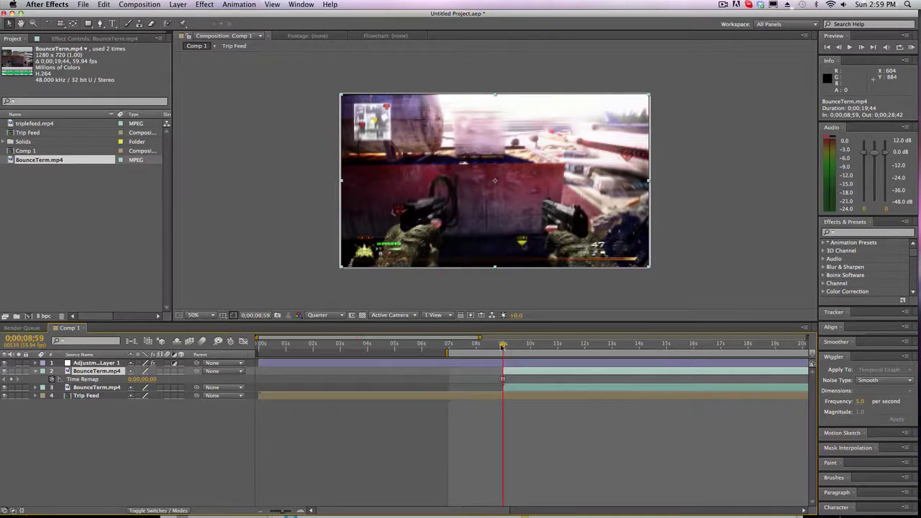
At Full resolution, trace the Pen mask around the left hand and gun down to the frame bottom.
left_click(327, 315)
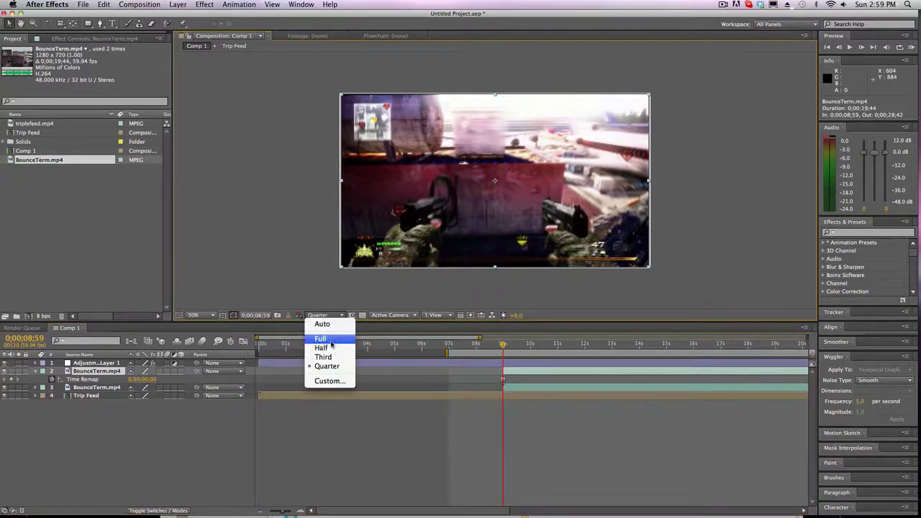
left_click(332, 335)
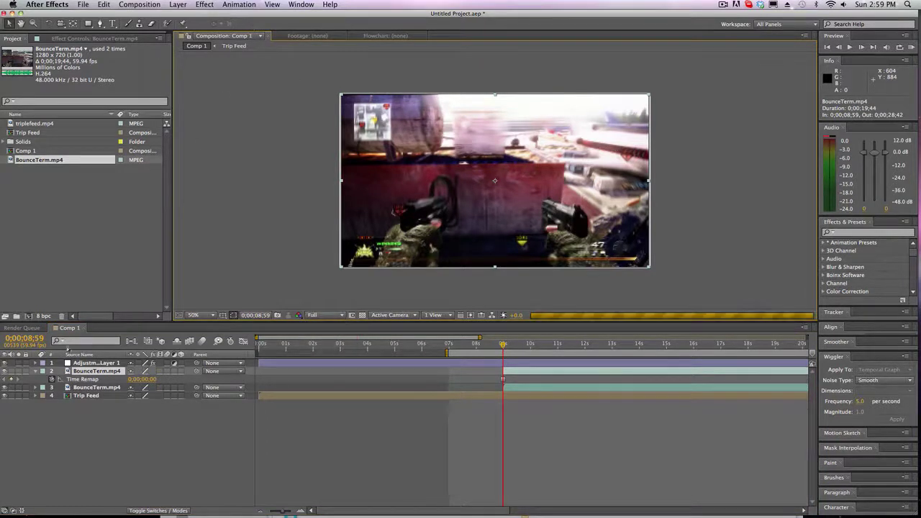
left_click(101, 24)
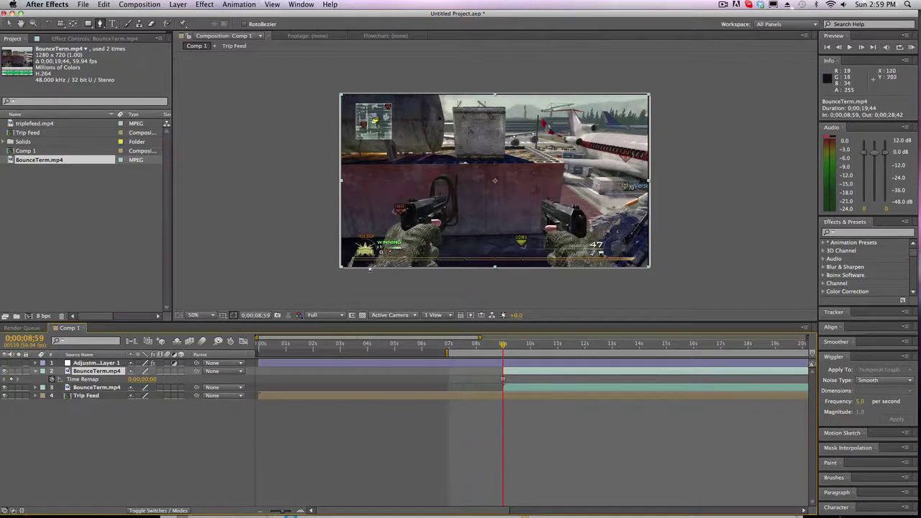
left_click(365, 267)
scroll(365, 267, "up", 2)
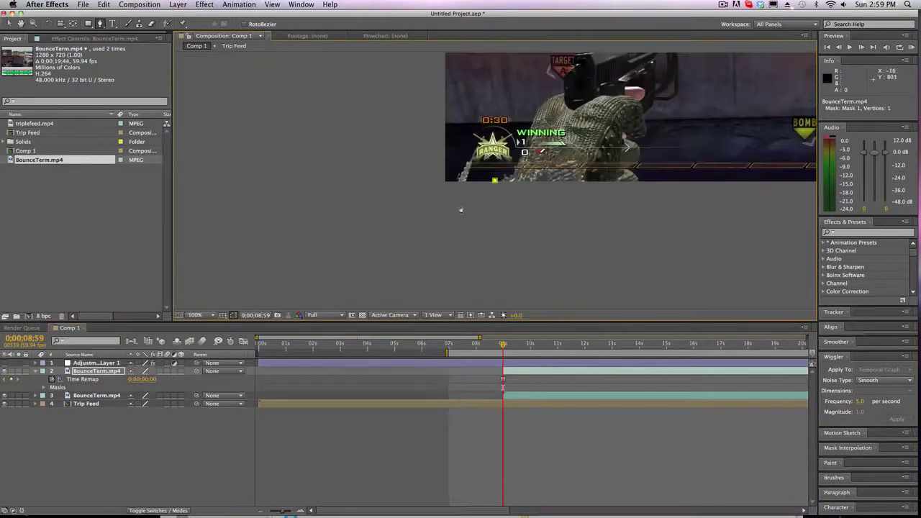
left_click(517, 168)
left_click(540, 108)
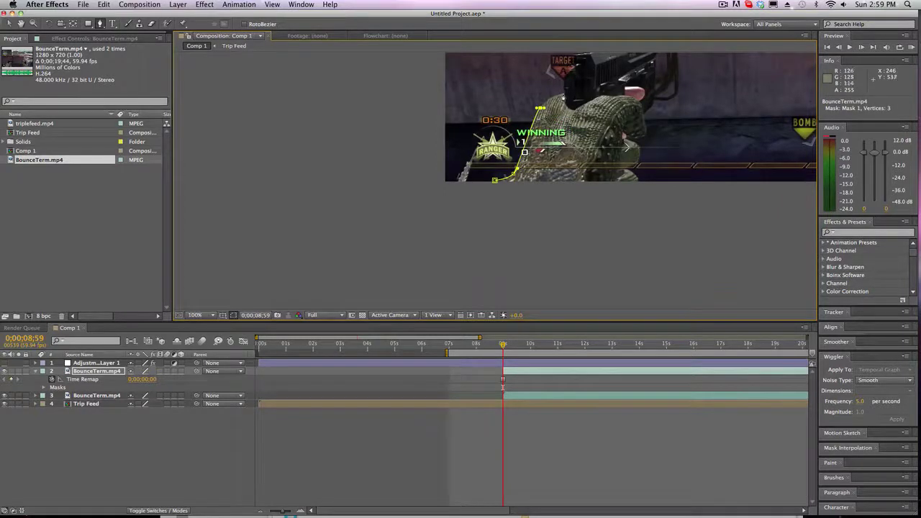
left_click(565, 95)
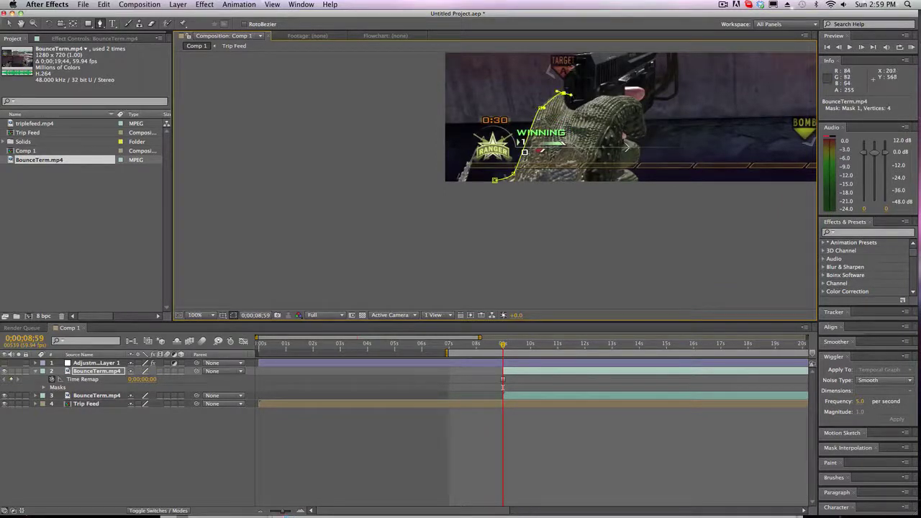
key("comma")
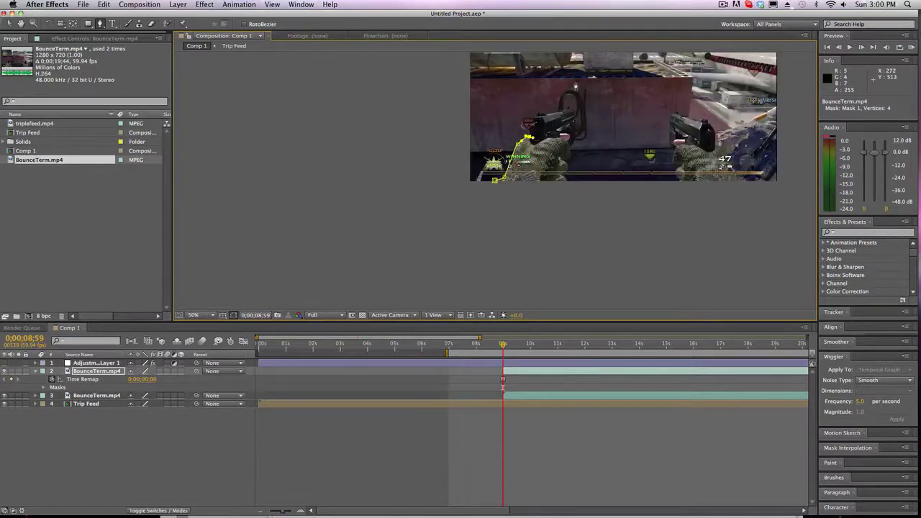
key("period")
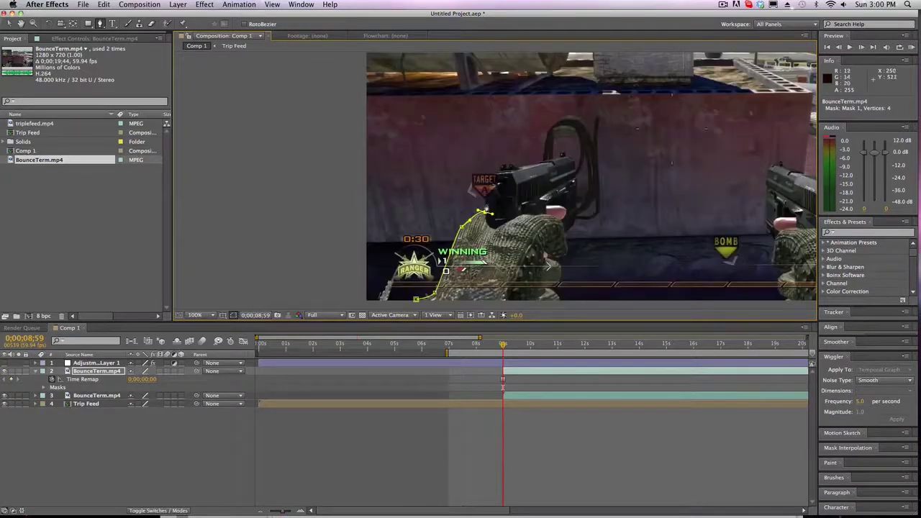
left_click(486, 191)
left_click(488, 181)
left_click(495, 174)
left_click(500, 167)
left_click(507, 167)
left_click(514, 167)
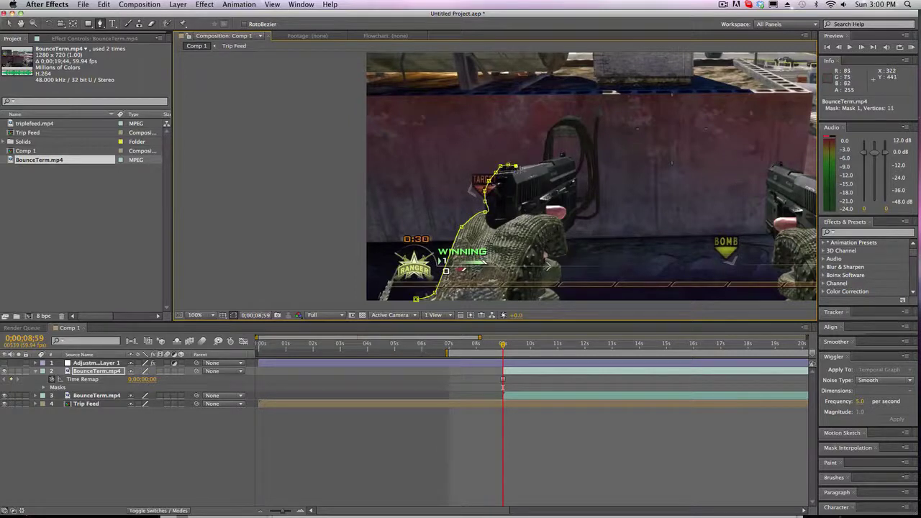
left_click(520, 167)
left_click(559, 156)
left_click(566, 153)
left_click(569, 156)
left_click_drag(573, 224, 561, 252)
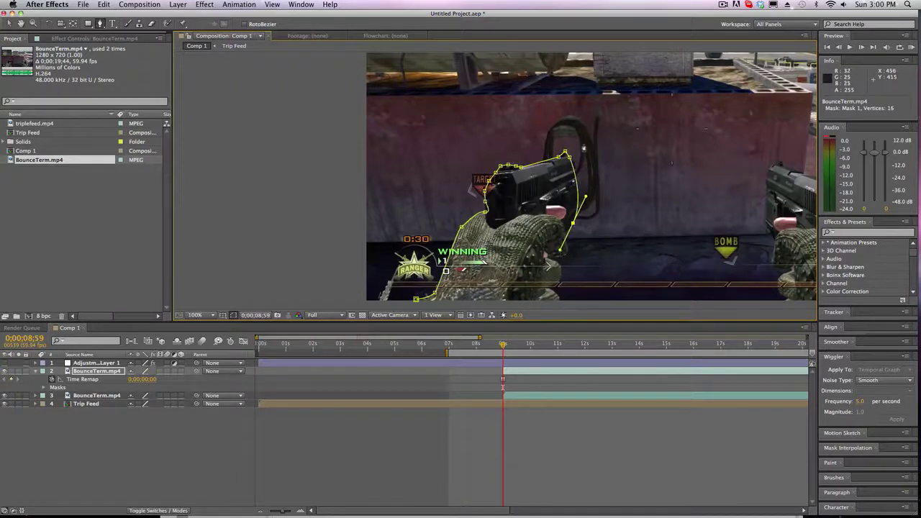
left_click_drag(586, 196, 584, 175)
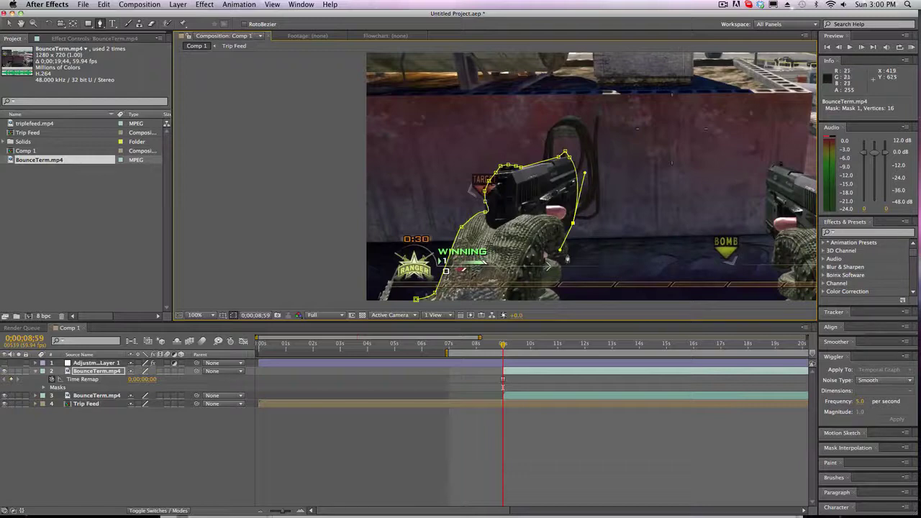
left_click(564, 232)
left_click(567, 252)
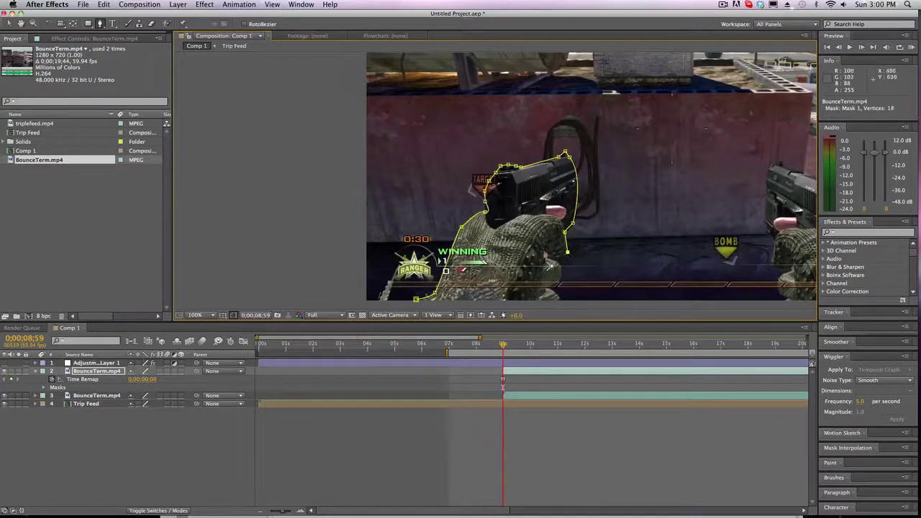
left_click(548, 256)
left_click(560, 264)
left_click(559, 283)
left_click(559, 295)
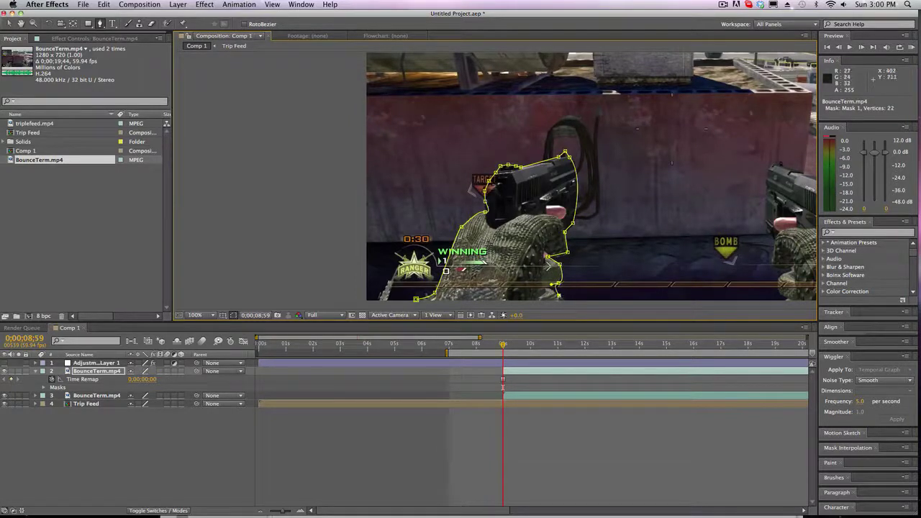
Continue the mask beneath the frame and up around the right hand and sleeve.
key("comma")
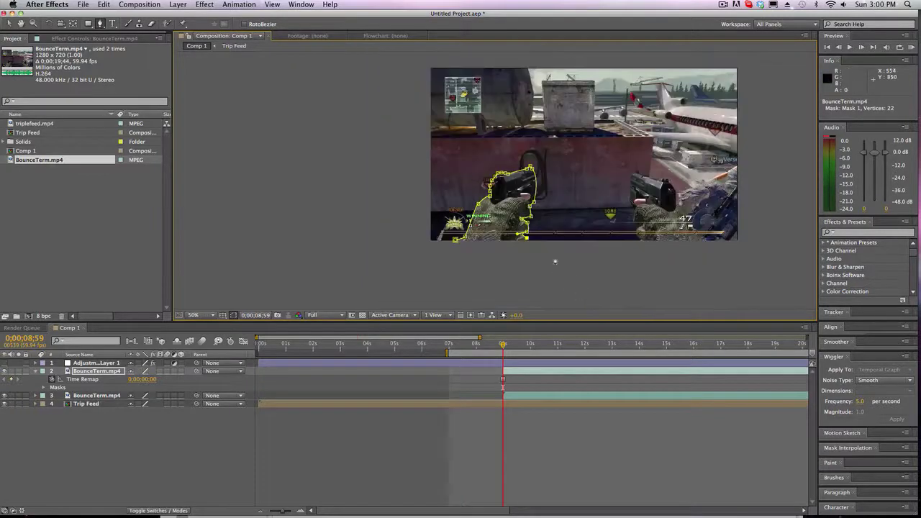
left_click(525, 246)
left_click(640, 247)
left_click(462, 263)
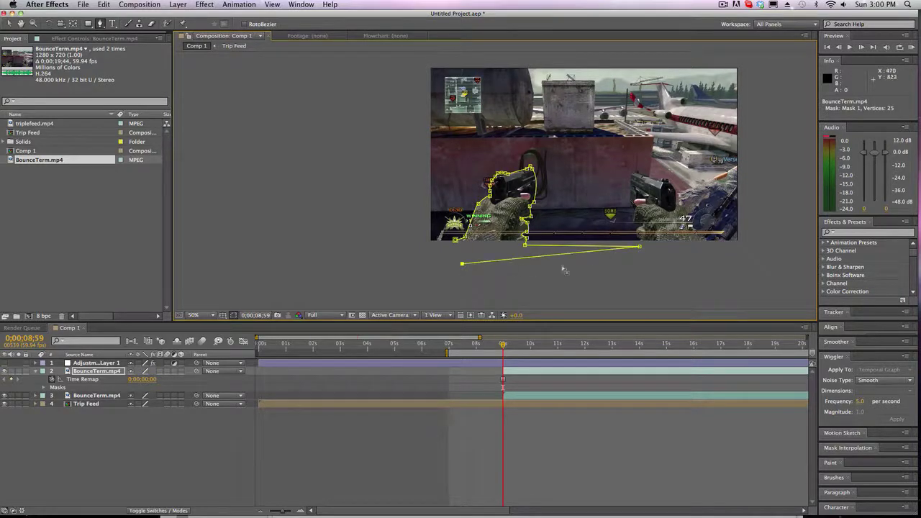
key("super+z")
key("period")
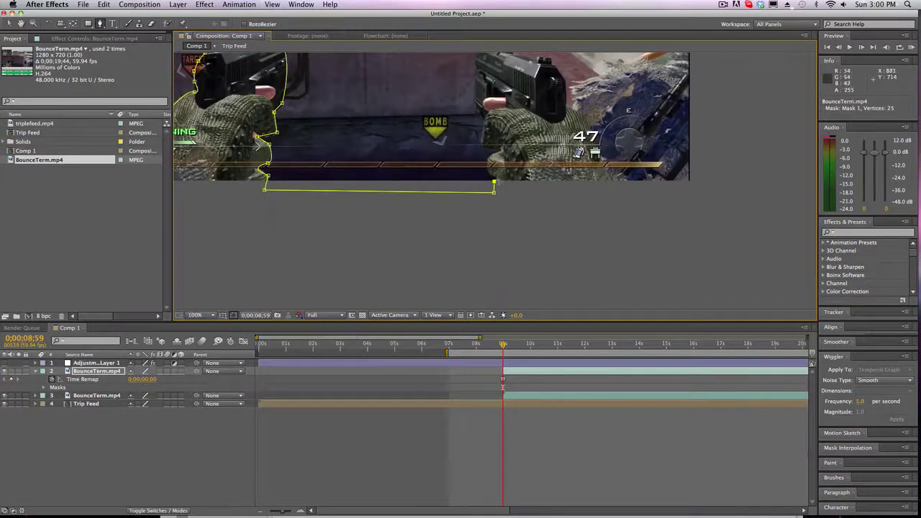
key("period")
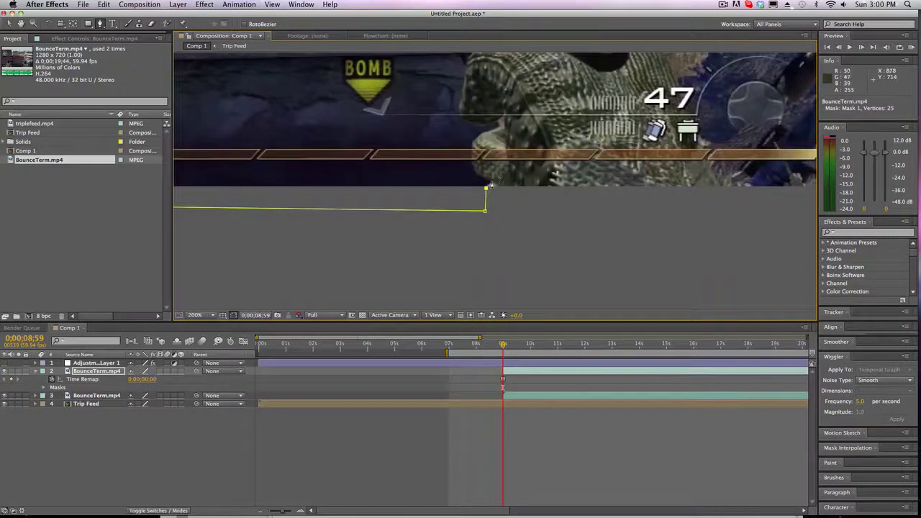
left_click(495, 178)
left_click(474, 169)
left_click(472, 152)
left_click(478, 140)
left_click(486, 134)
left_click(497, 128)
left_click(472, 123)
left_click(457, 116)
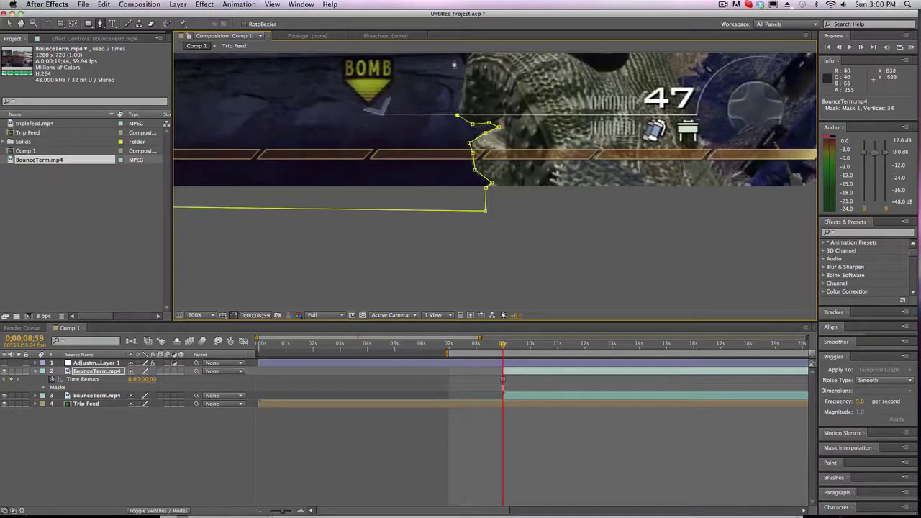
left_click(458, 63)
key("comma")
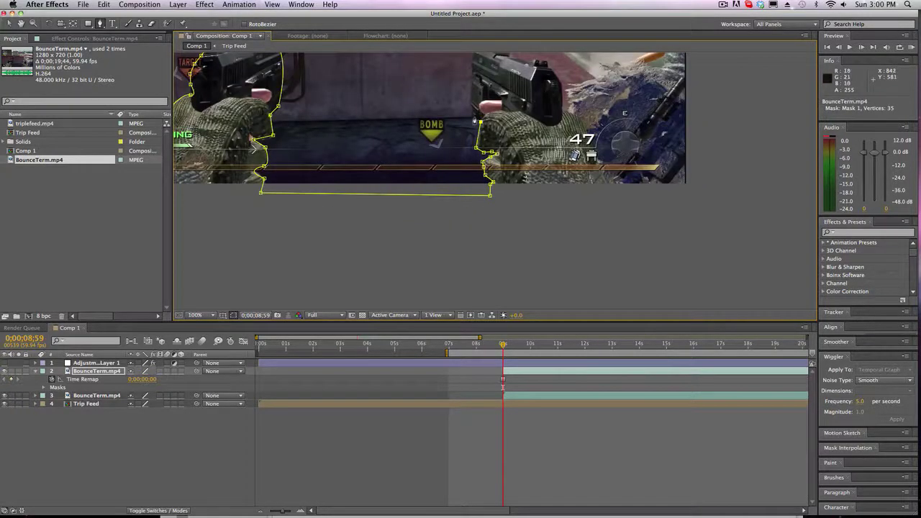
Trace the mask around the right gun and hand, then run it below the frame back to the start.
left_click(470, 71)
left_click(472, 57)
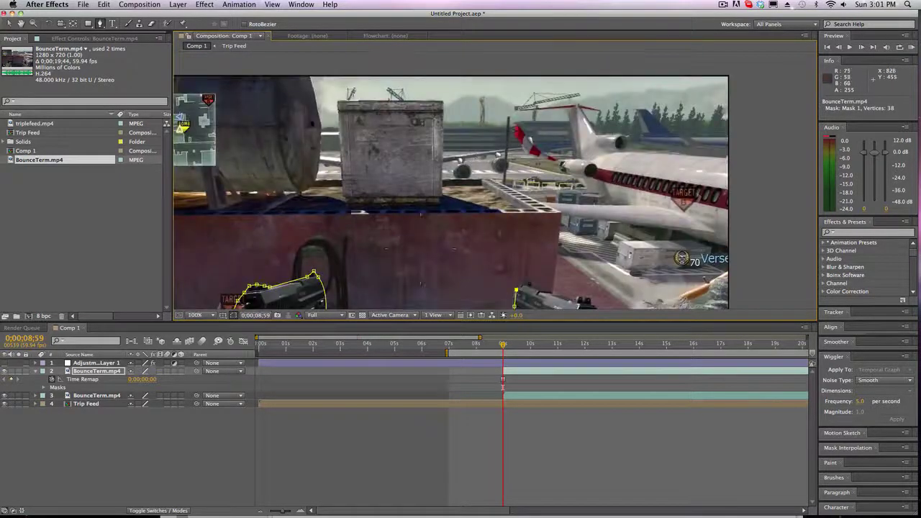
left_click(519, 285)
left_click(536, 287)
left_click(550, 293)
left_click(564, 297)
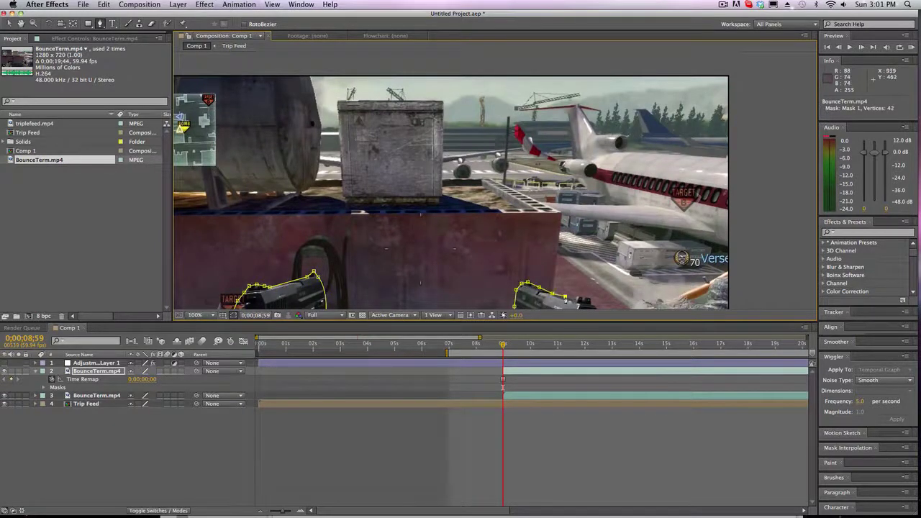
left_click(577, 301)
key("comma")
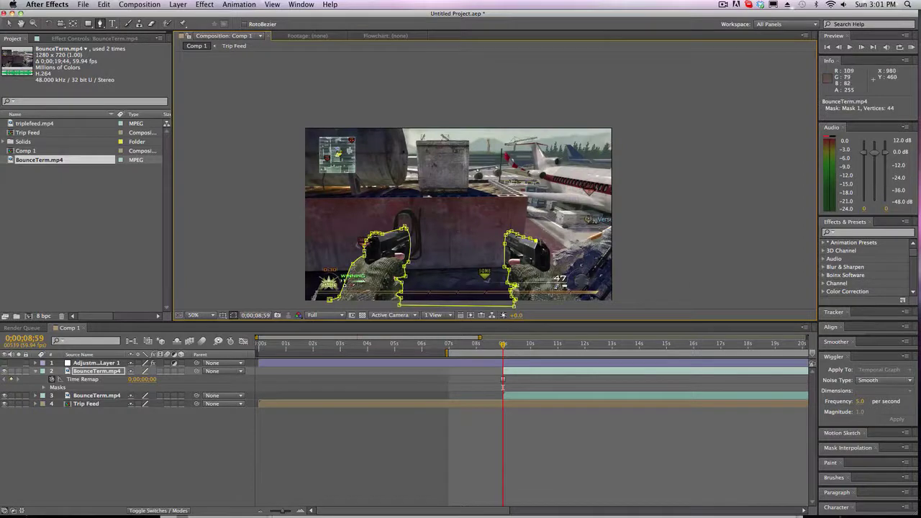
key("period")
left_click(539, 238)
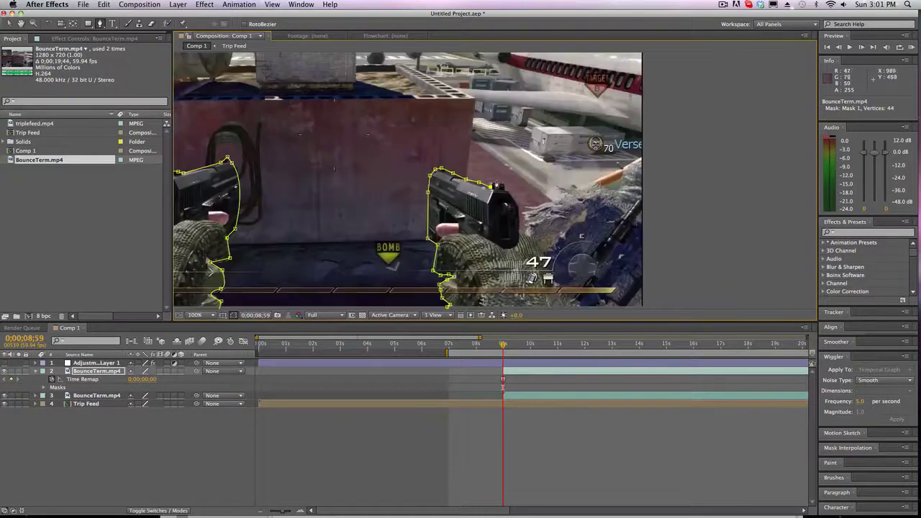
left_click(503, 188)
left_click(509, 194)
left_click(516, 201)
left_click(517, 216)
left_click(521, 232)
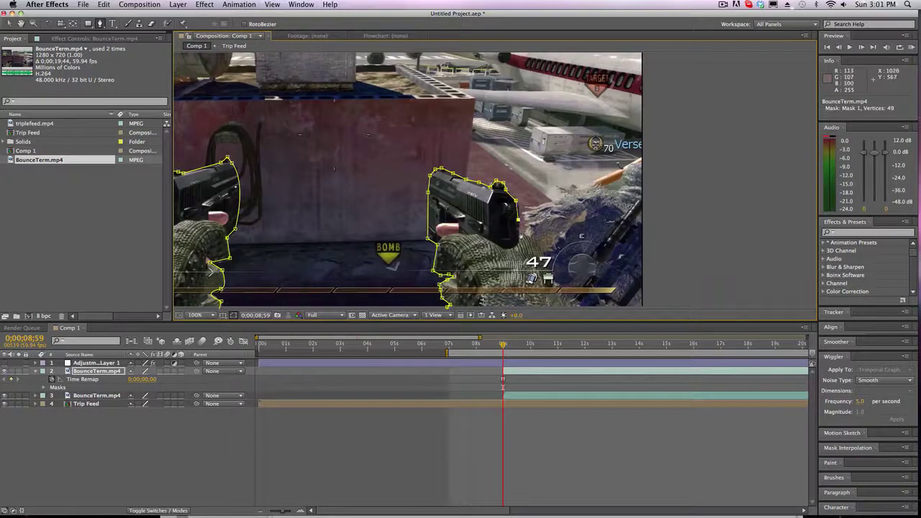
left_click(533, 238)
key("comma")
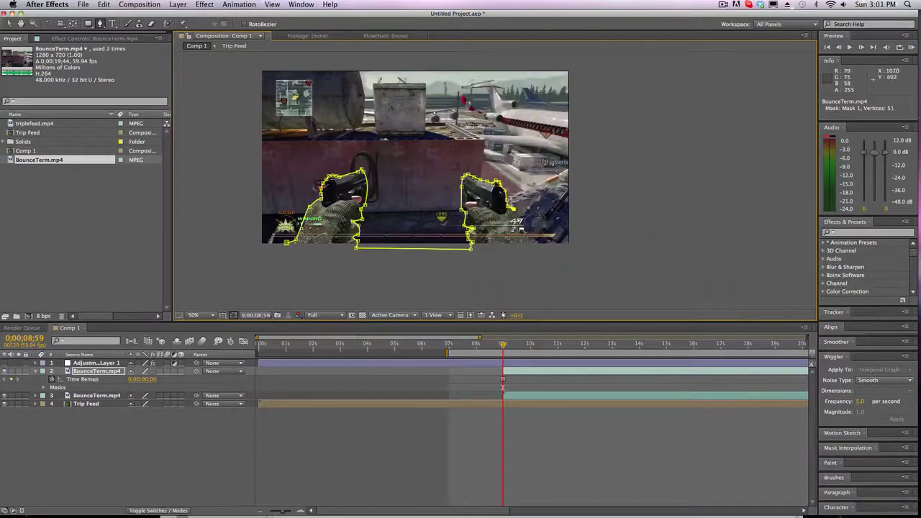
left_click(518, 220)
left_click(523, 230)
left_click(530, 238)
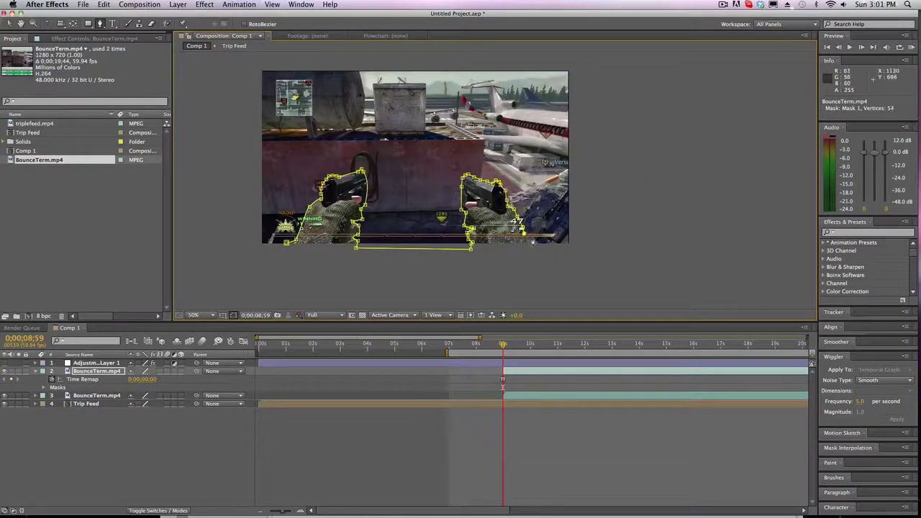
left_click(538, 245)
left_click(285, 260)
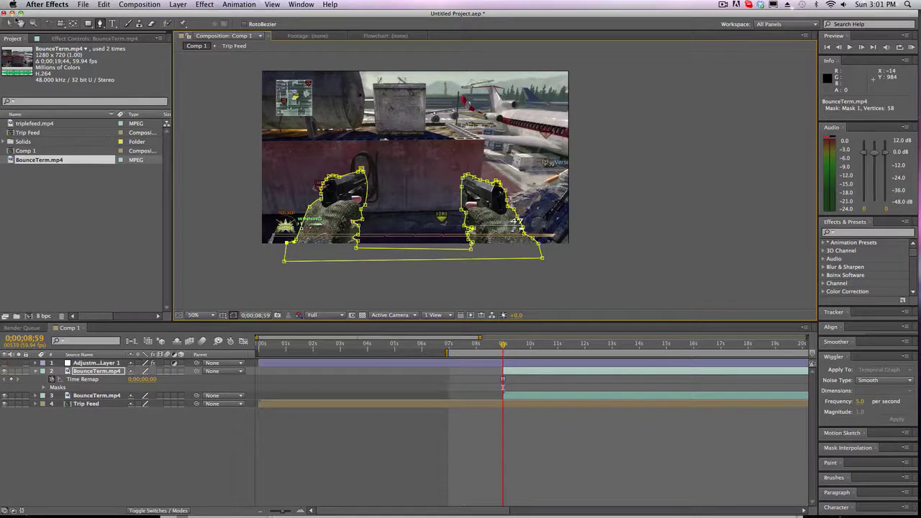
Toggle the lower BounceTerm.mp4 clip's visibility to compare it with the masked guns.
key("v")
left_click(241, 192)
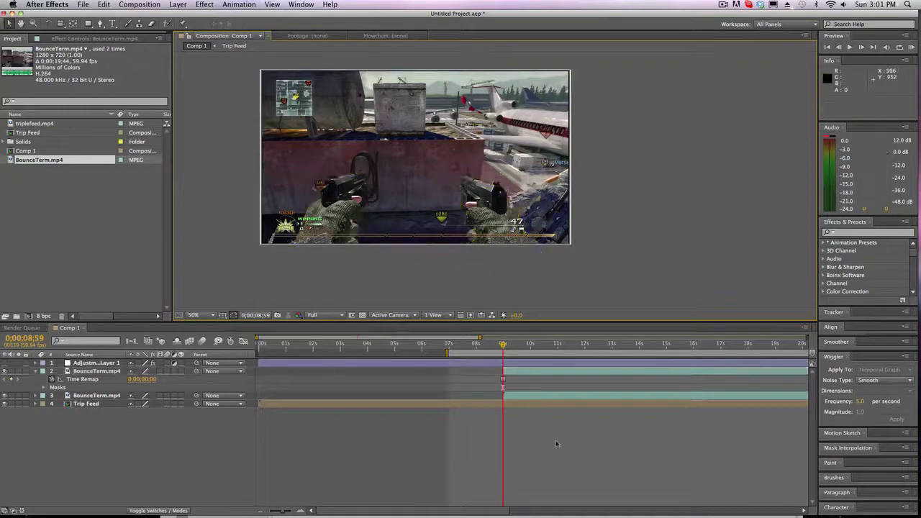
left_click(536, 372)
left_click(531, 400)
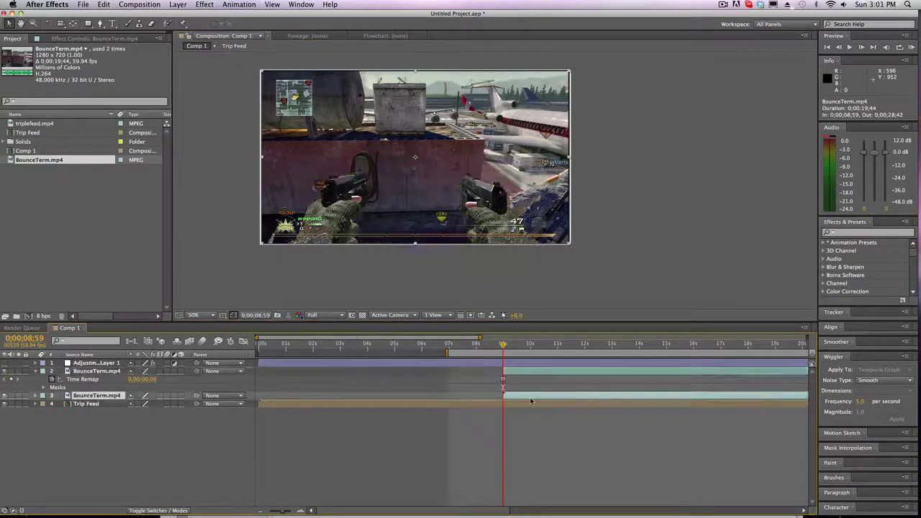
left_click(3, 395)
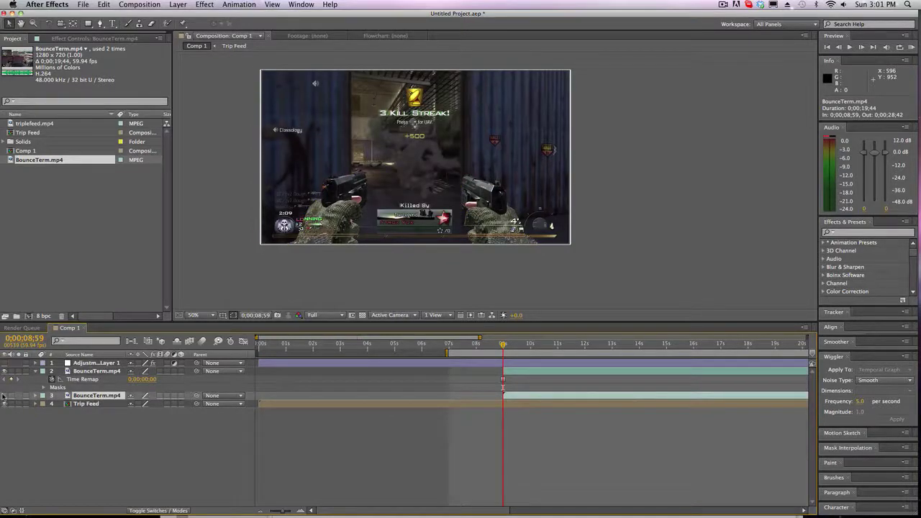
left_click(4, 395)
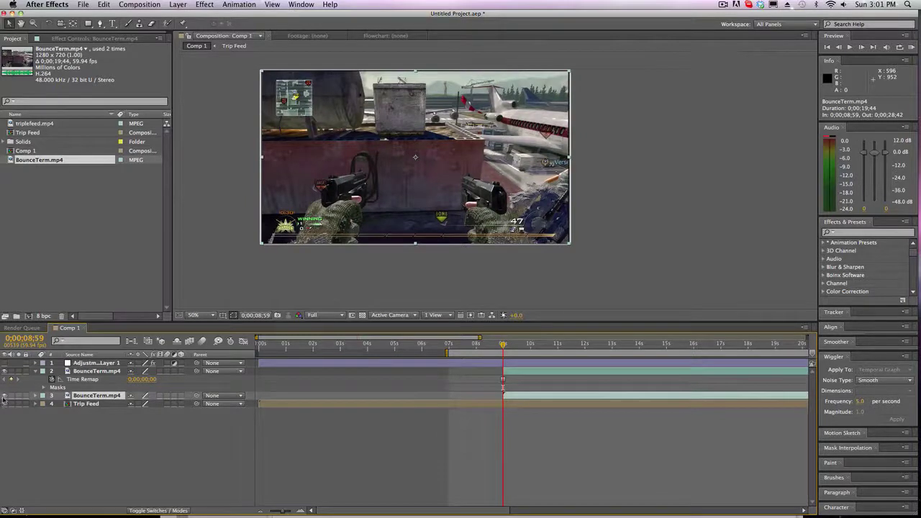
left_click(4, 396)
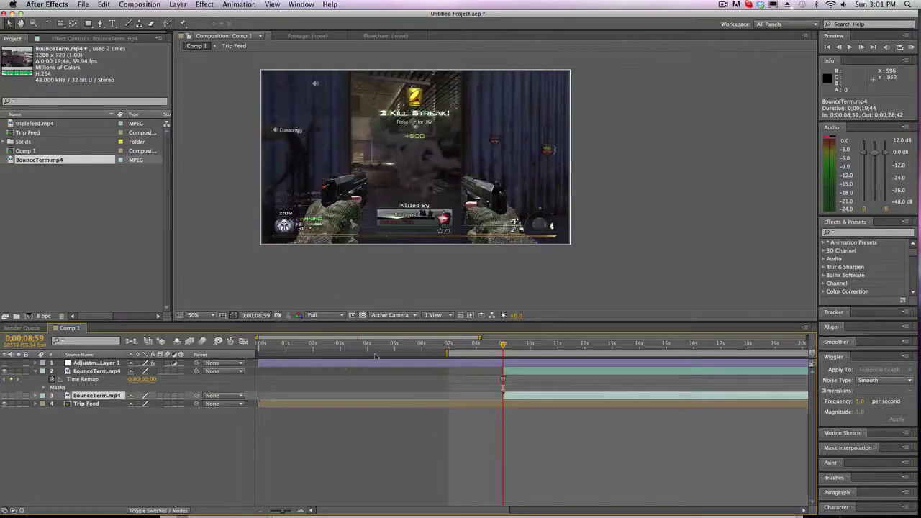
Scrub the masked gun layer's Opacity to 0% and back to 100% to check the mask.
left_click(862, 232)
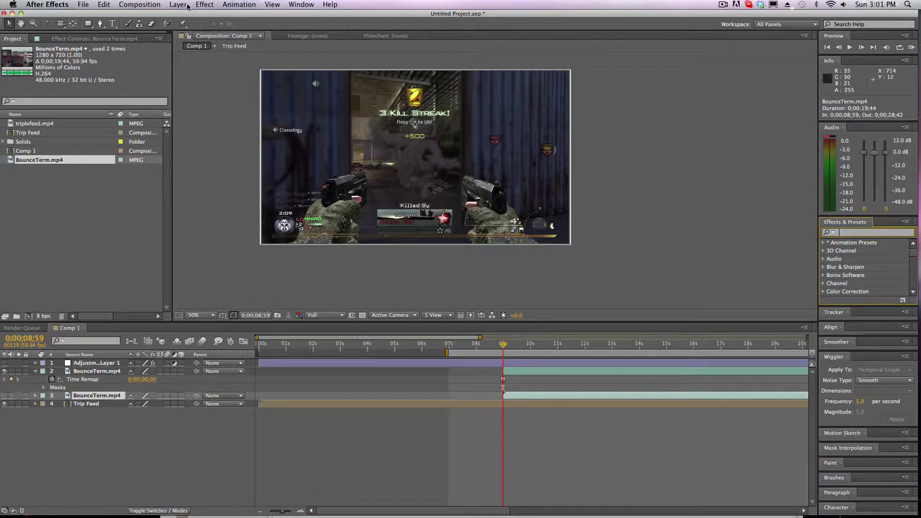
type("t")
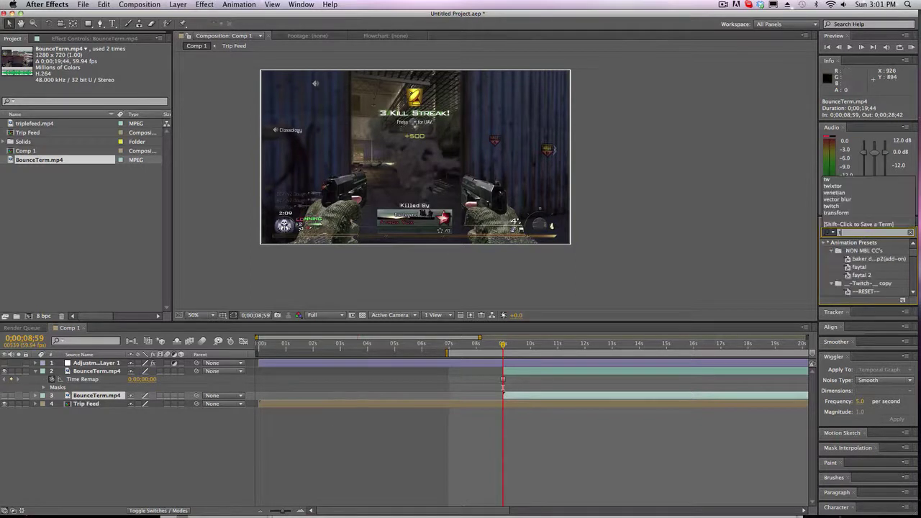
left_click(92, 371)
key("t")
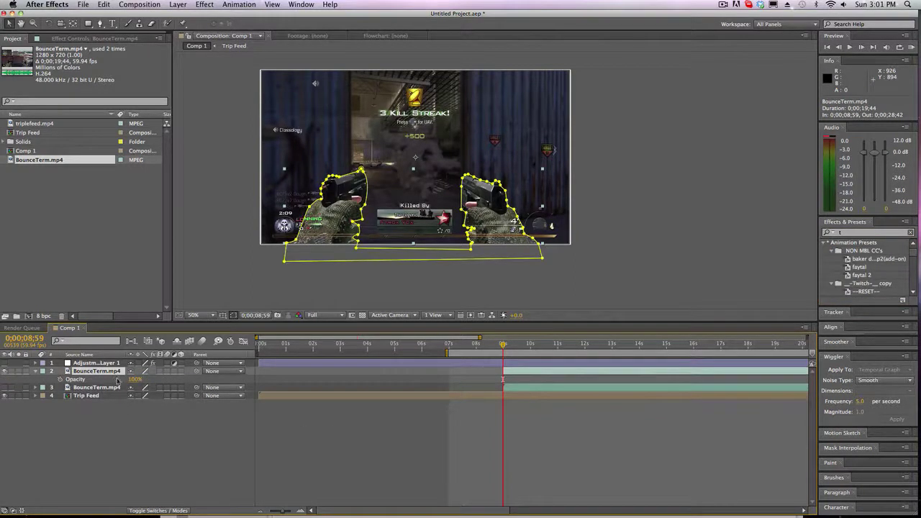
left_click_drag(134, 379, 52, 387)
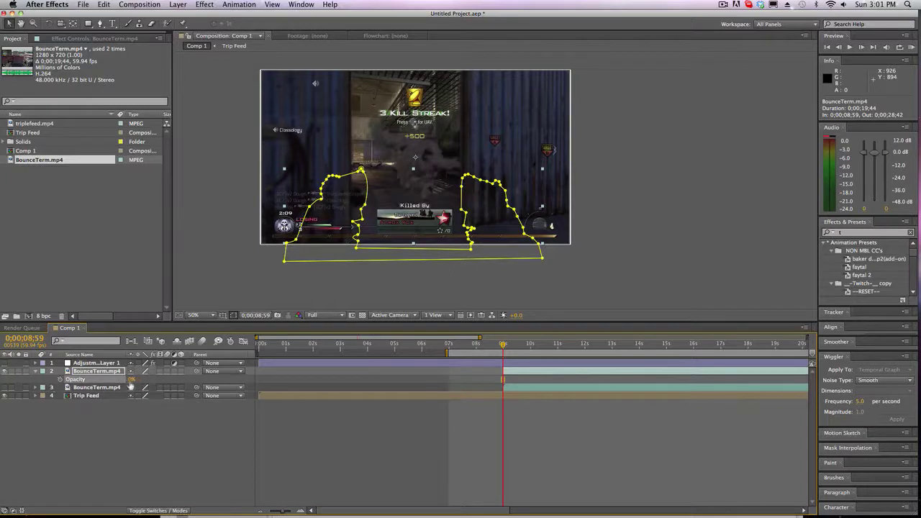
left_click_drag(131, 379, 229, 377)
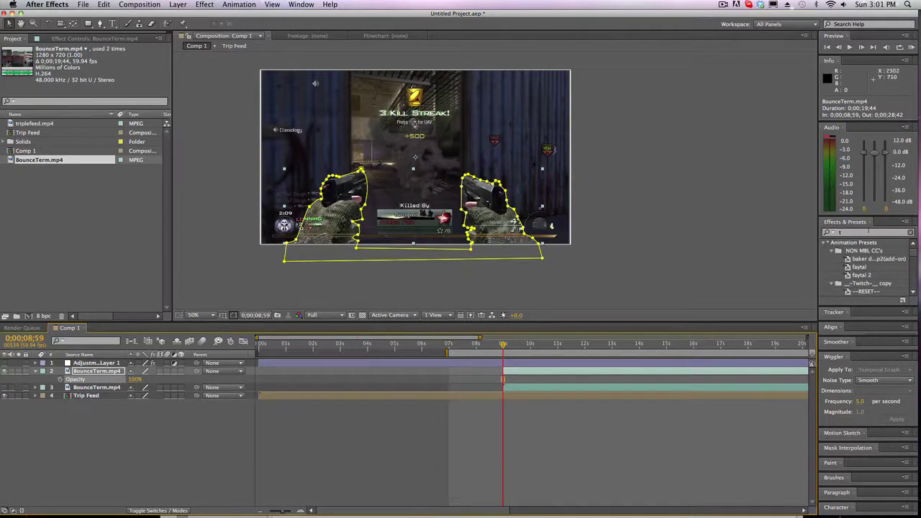
Search the effects for 'cc lens', try it, then search for 'optics' instead.
left_click(831, 233)
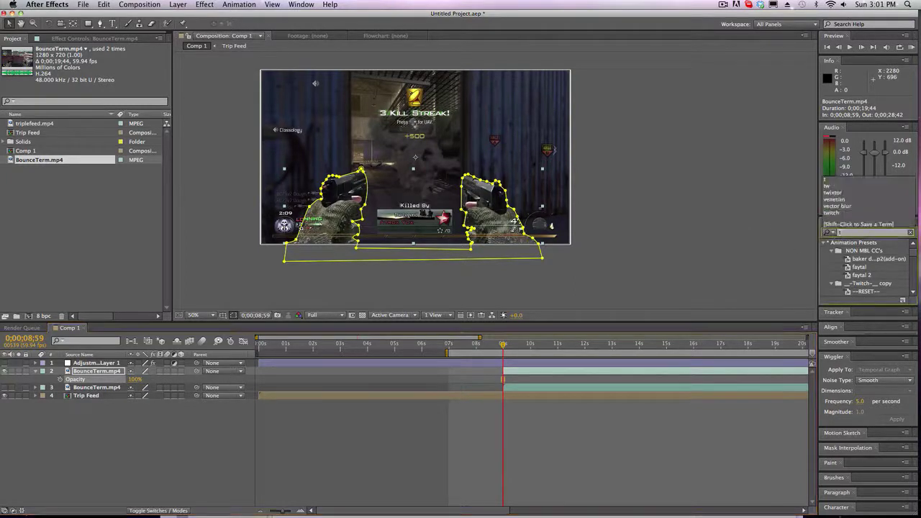
type("cc lens")
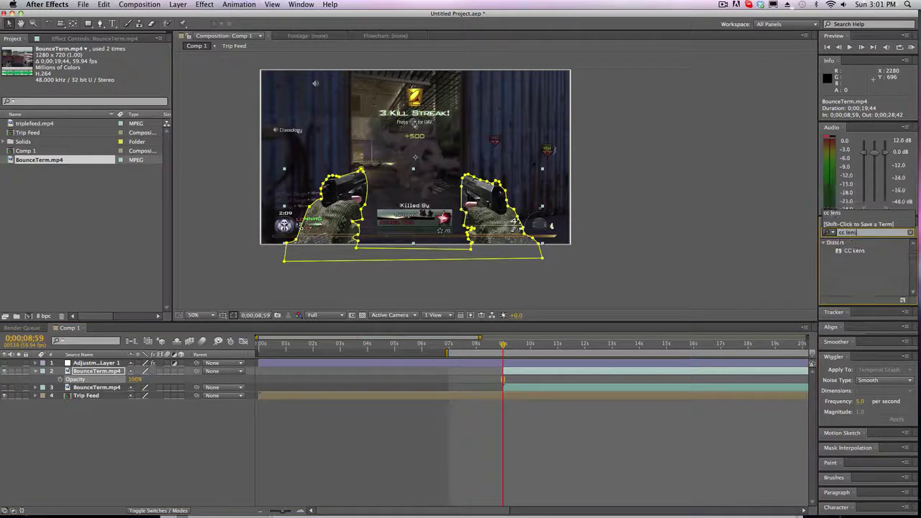
left_click(853, 251)
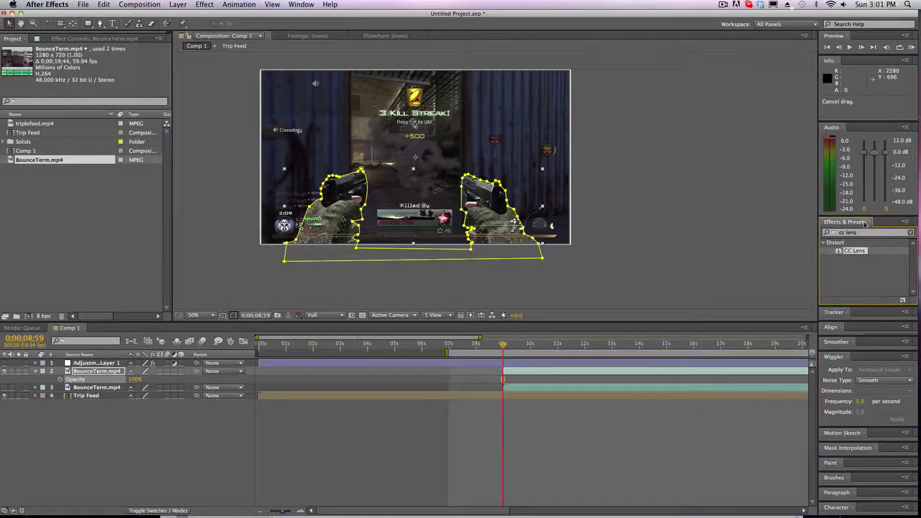
left_click(834, 233)
key("BackSpace")
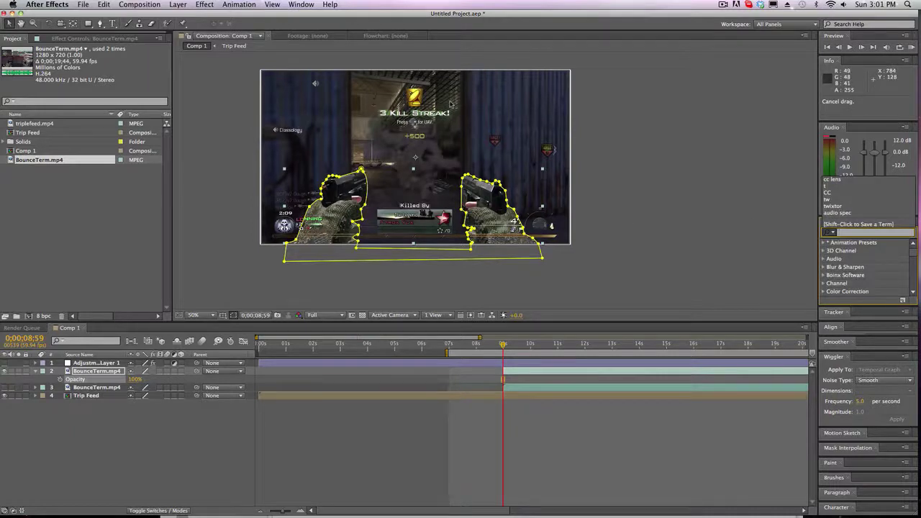
type("optics")
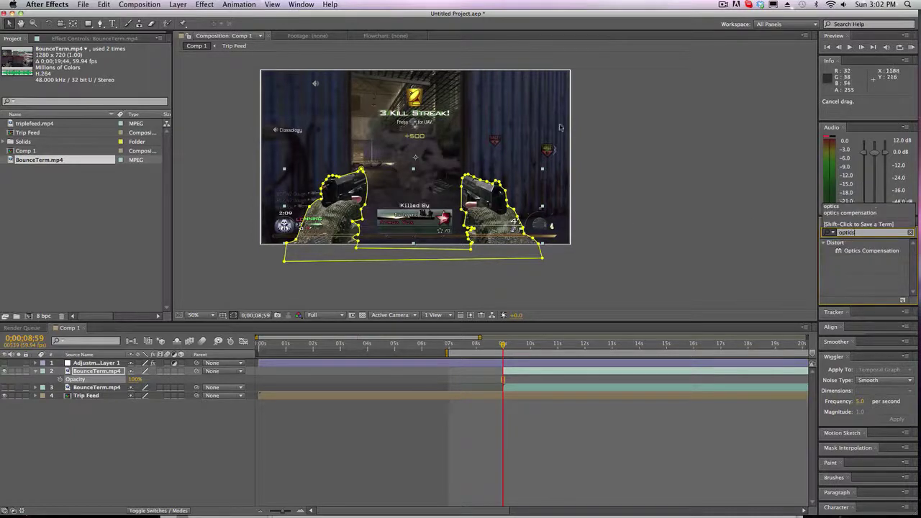
Apply Optics Compensation to the frozen-gun layer and key its Field Of View, setting 0.
left_click_drag(871, 250, 507, 373)
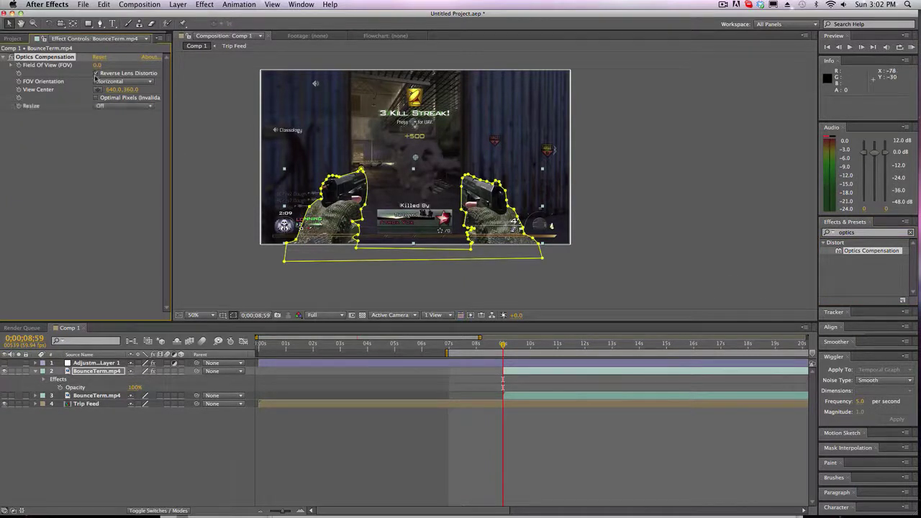
left_click_drag(98, 65, 191, 96)
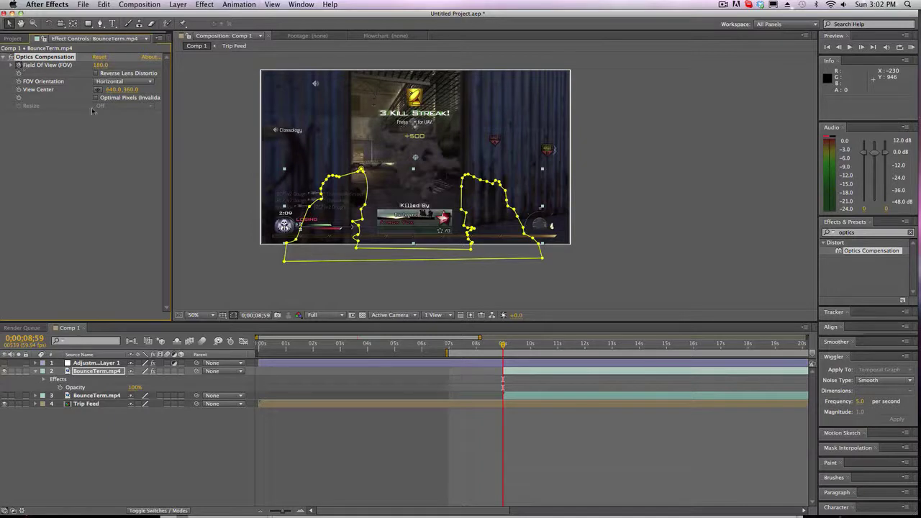
left_click_drag(251, 338, 427, 346)
left_click(101, 65)
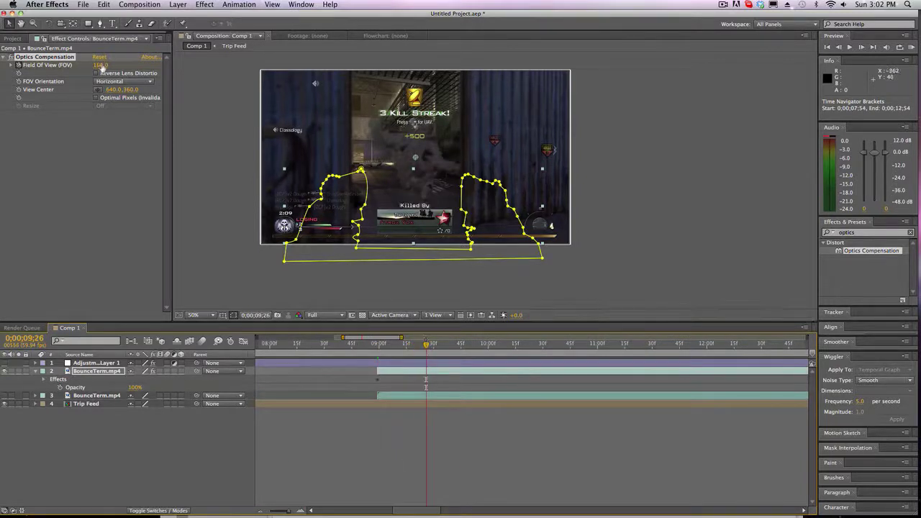
type("0")
key("Return")
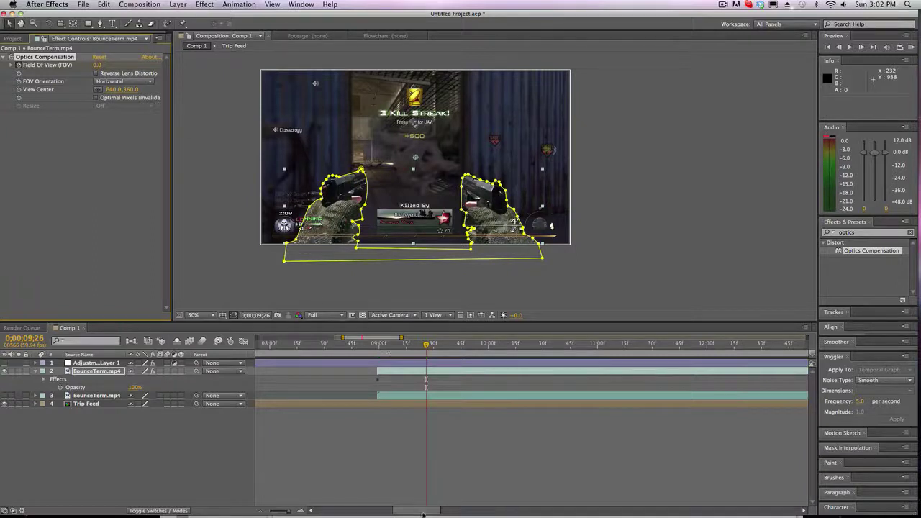
Start the work area near 9 seconds, preview at Quarter resolution, and park at 0;00;09;15.
left_click_drag(416, 510, 392, 510)
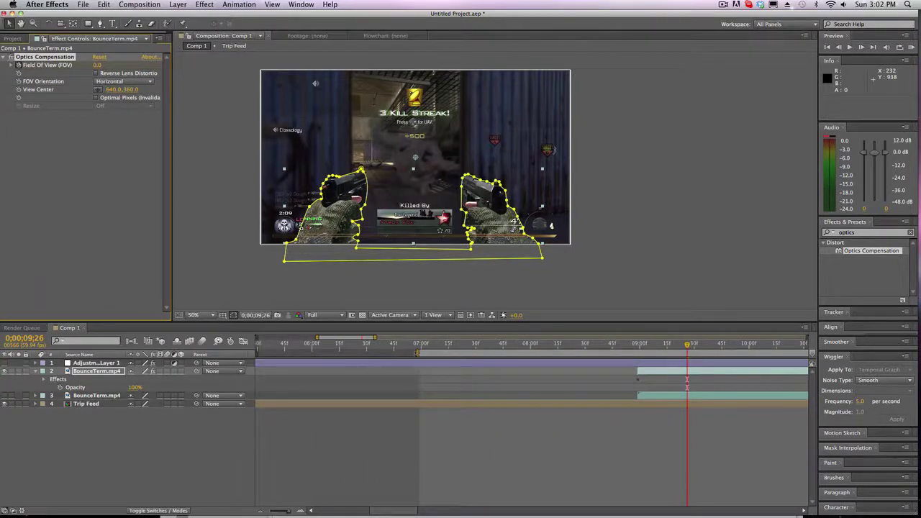
left_click_drag(418, 353, 633, 353)
left_click(324, 315)
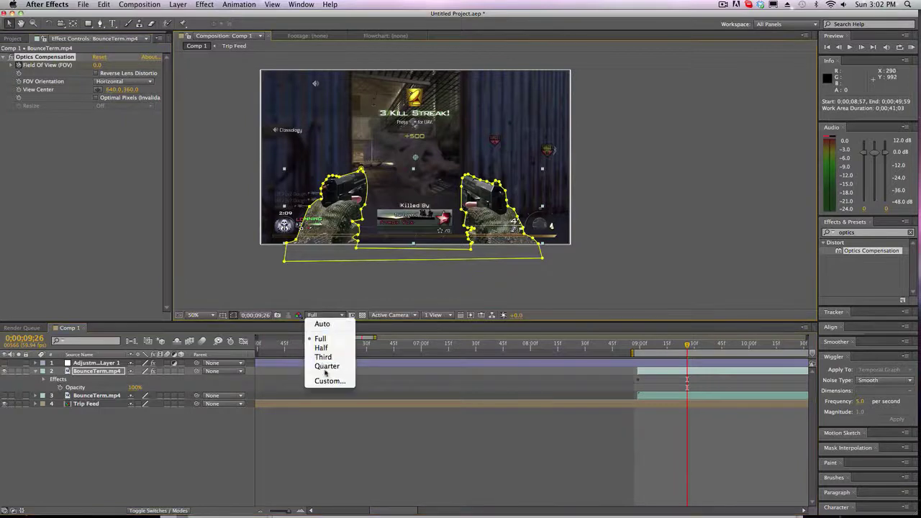
left_click(326, 366)
left_click(912, 47)
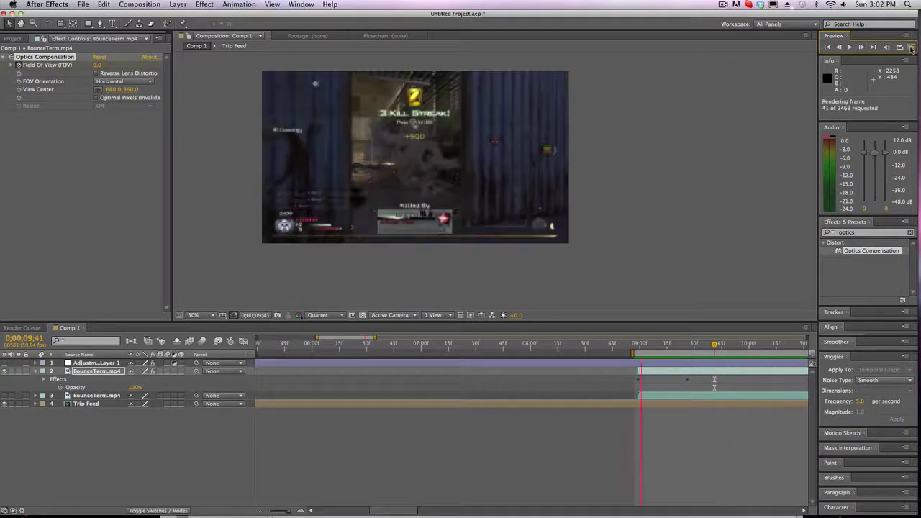
left_click(652, 329)
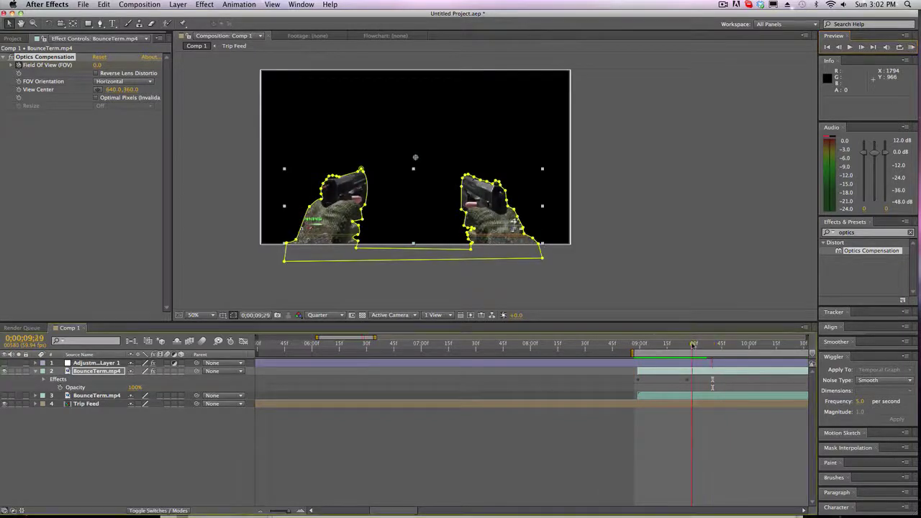
left_click(687, 345)
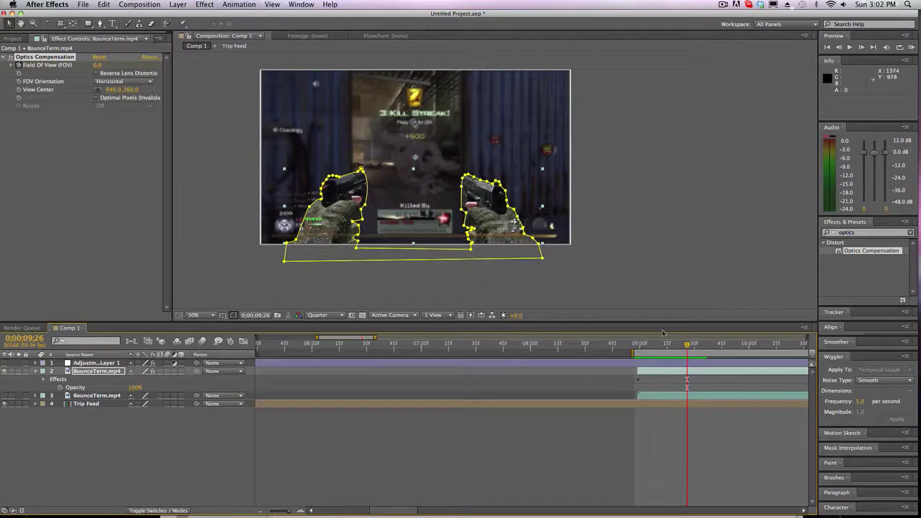
key("Page_Up")
key("Page_Up")
key("Page_Up")
key("Page_Up")
key("Page_Up")
key("Page_Up")
key("Page_Up")
key("Page_Up")
key("Page_Up")
key("Page_Up")
key("Page_Up")
key("Page_Up")
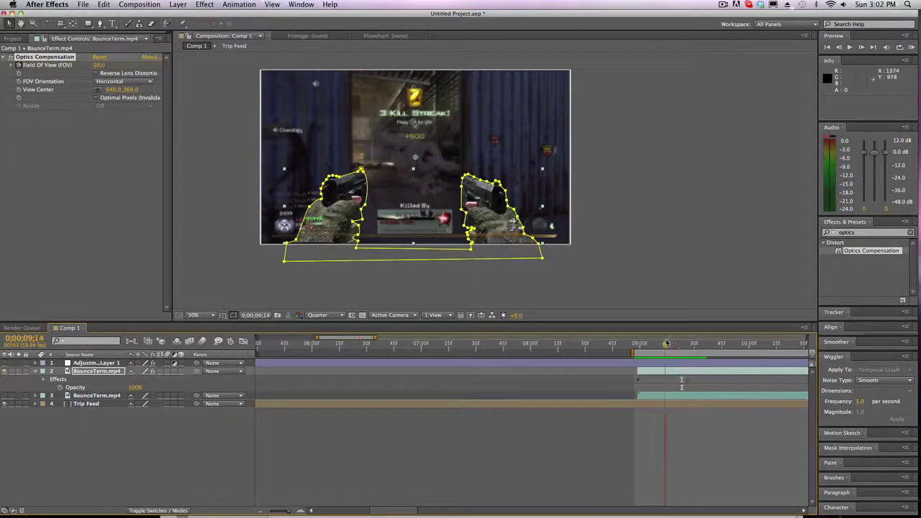
key("Page_Down")
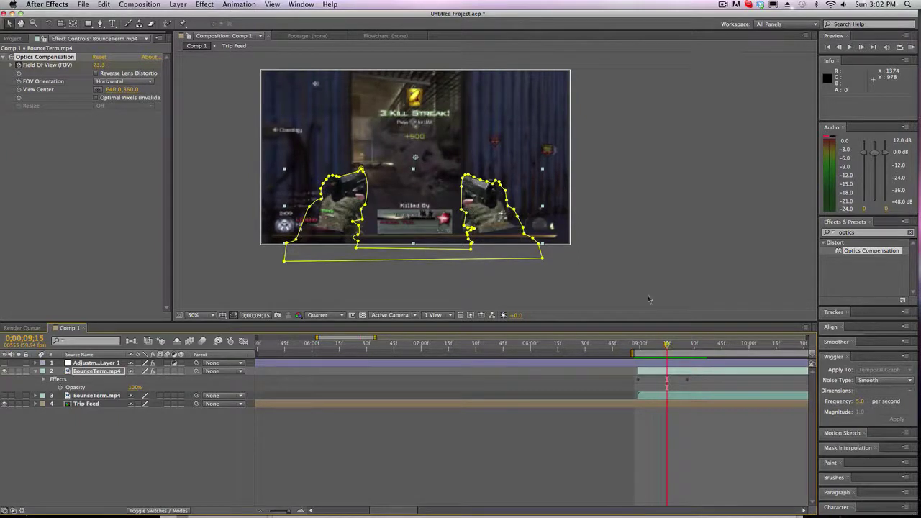
Duplicate the masked gun layer and invert Mask 1 on the copy.
left_click(33, 372)
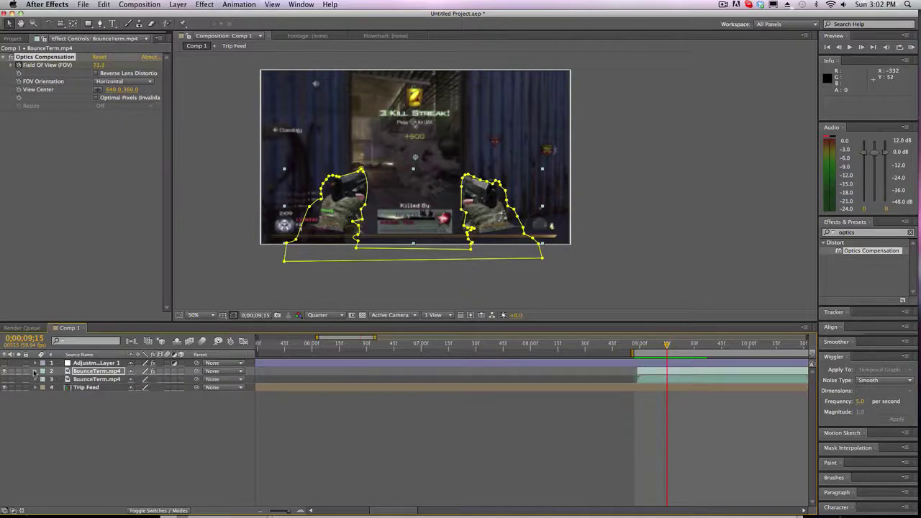
left_click(93, 378)
key("super+d")
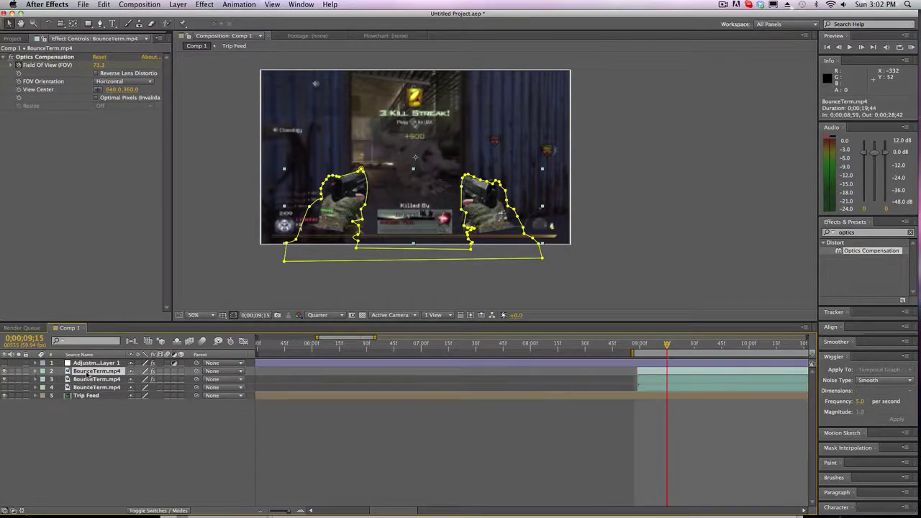
left_click(83, 379)
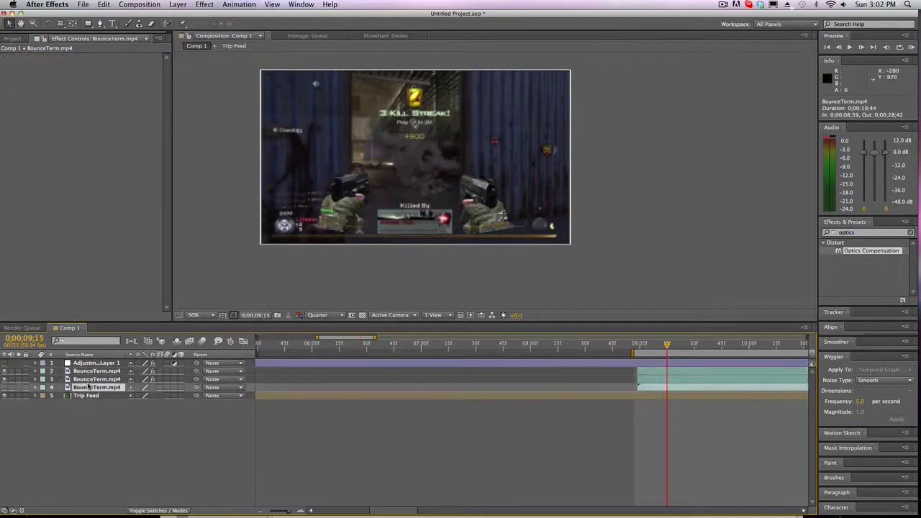
left_click(35, 380)
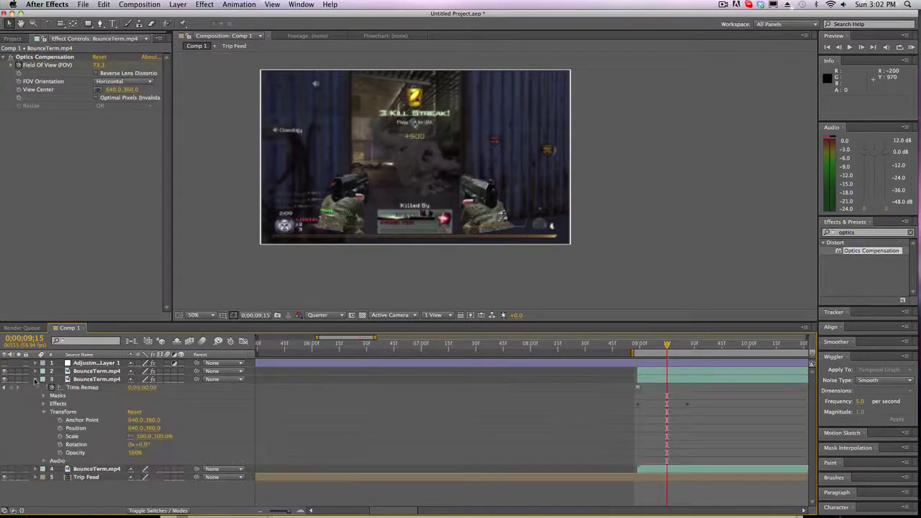
left_click(45, 395)
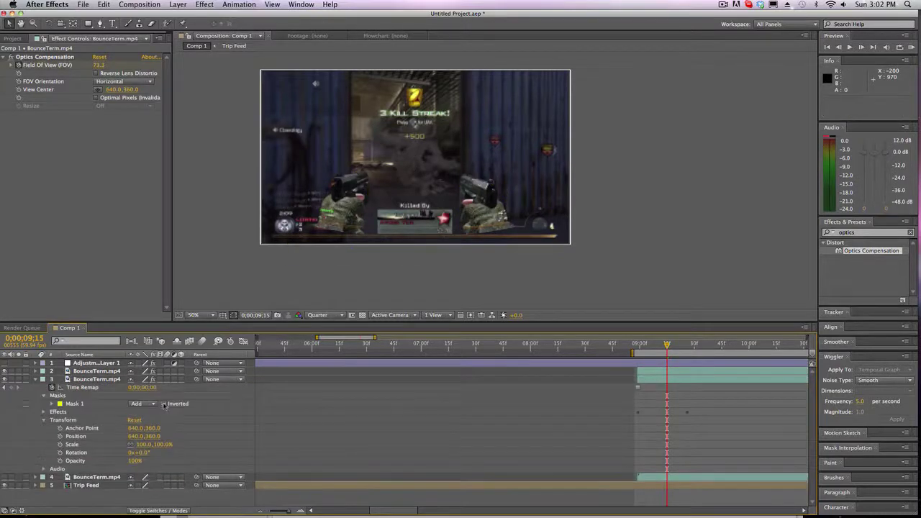
left_click(164, 404)
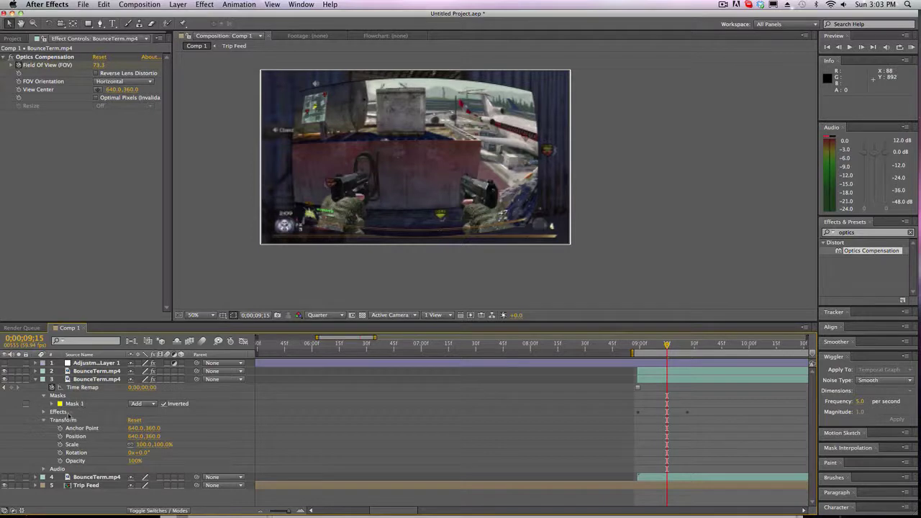
Remove the copy's Optics Compensation and search effects for 'venetian blind'.
left_click(45, 412)
key("Delete")
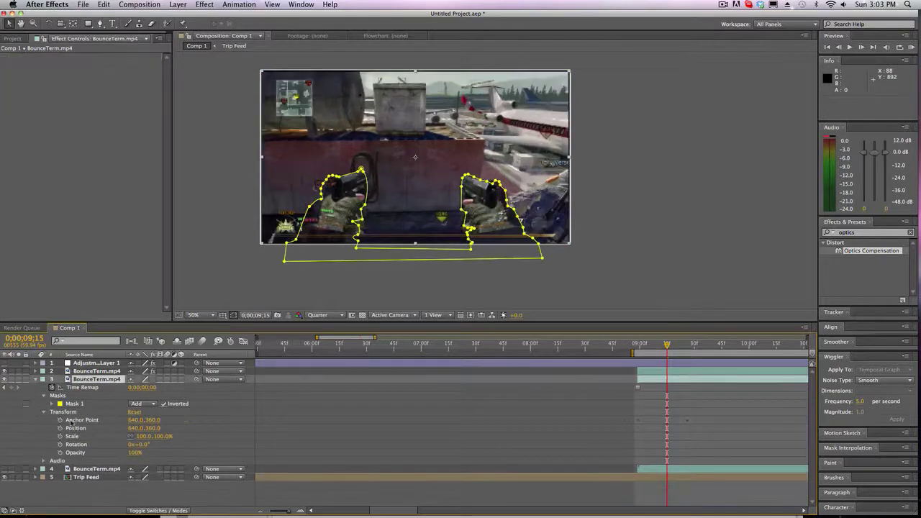
left_click(885, 232)
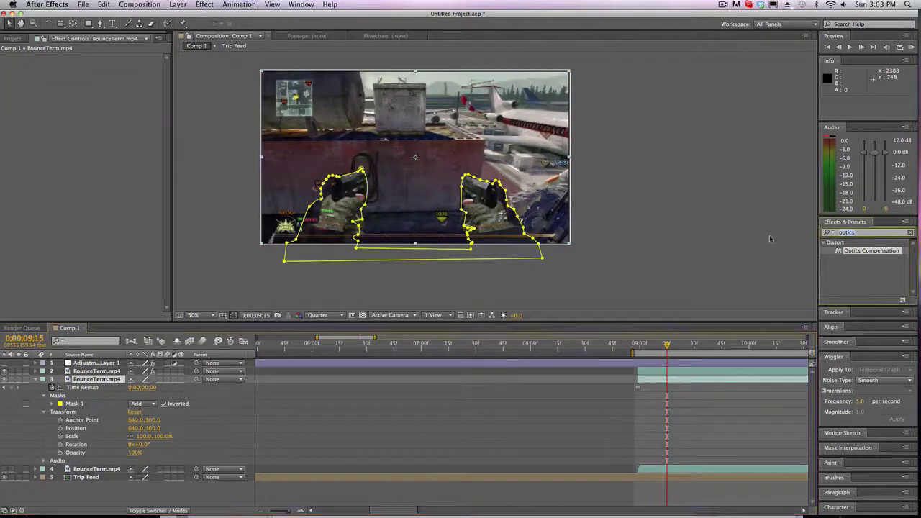
type("venet")
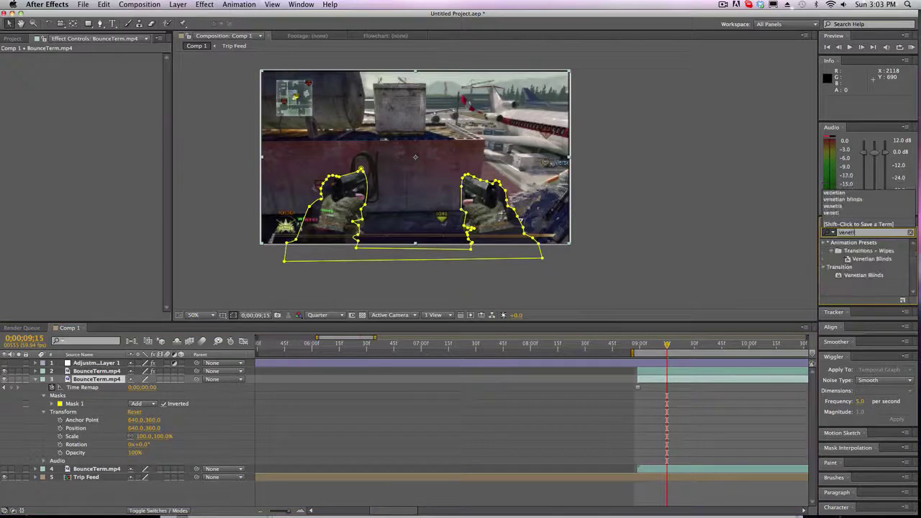
type("ian blind")
Drop Venetian Blinds onto the inverted-mask copy and give it Width 30 and Feather 5.
left_click_drag(863, 275, 436, 222)
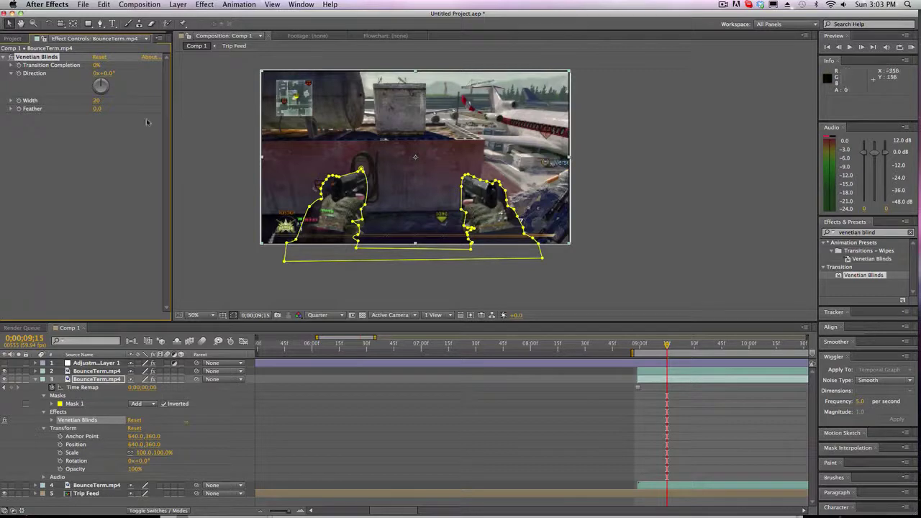
mouse_move(97, 65)
left_mouse_down()
mouse_move(156, 65)
mouse_move(95, 72)
left_mouse_up()
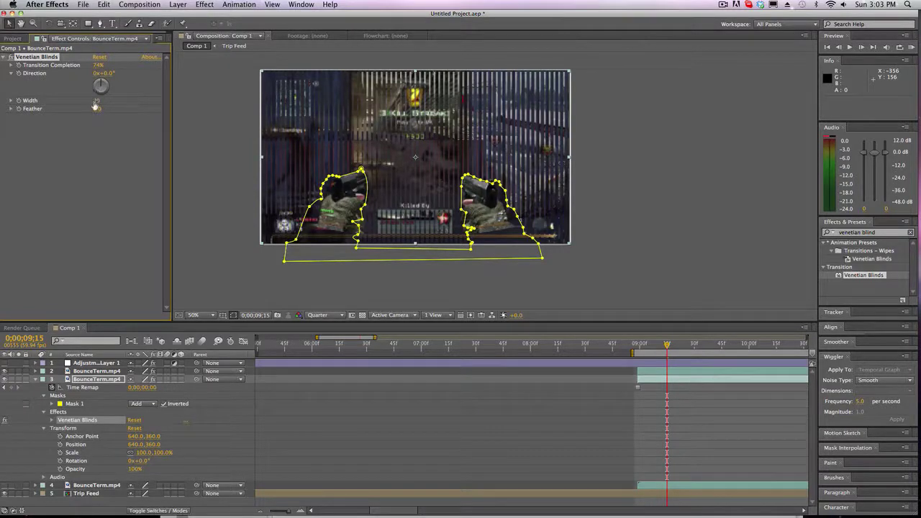
left_click(97, 101)
type("10")
key("Return")
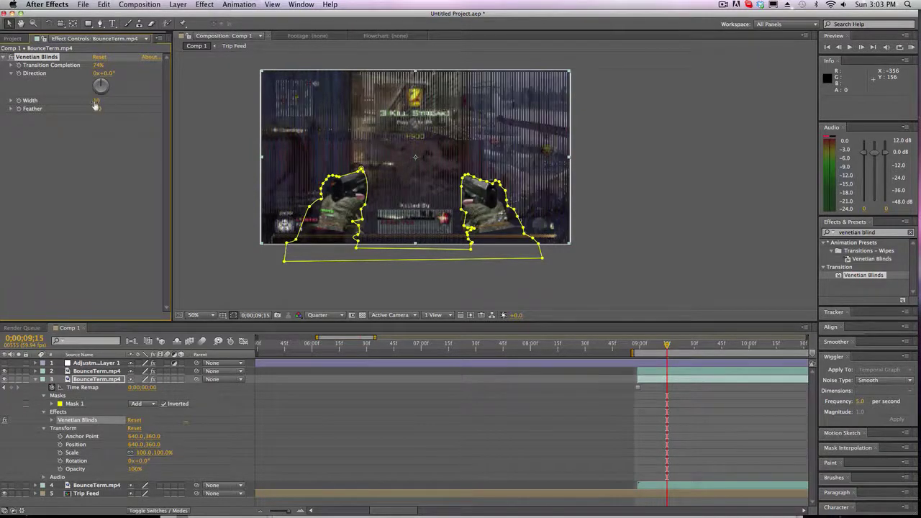
left_click(95, 103)
type("30")
key("Return")
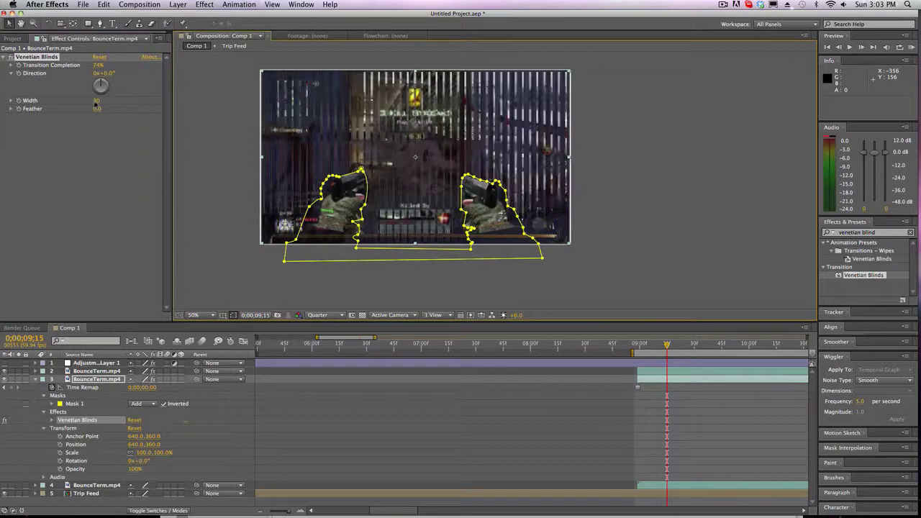
left_click(98, 110)
type("5")
key("Return")
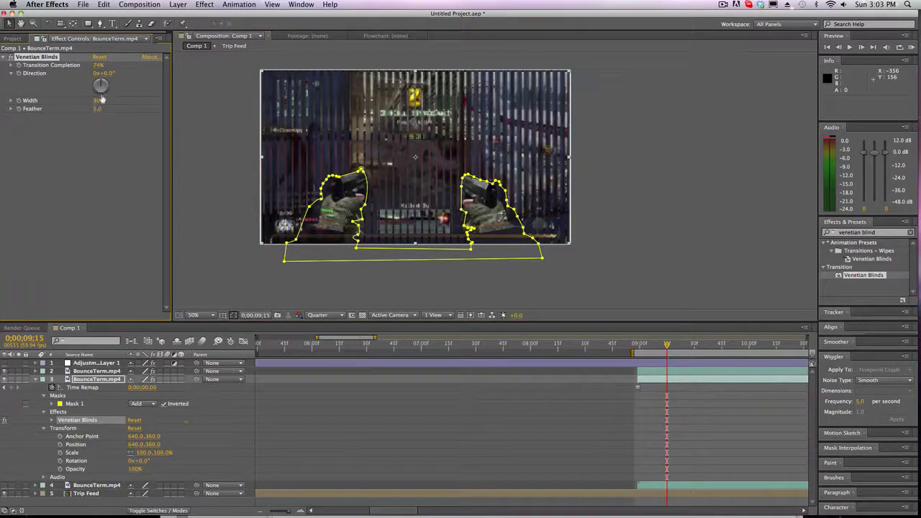
Set the Venetian Blinds Direction to 45° for diagonal stripes.
left_click_drag(97, 65, 32, 74)
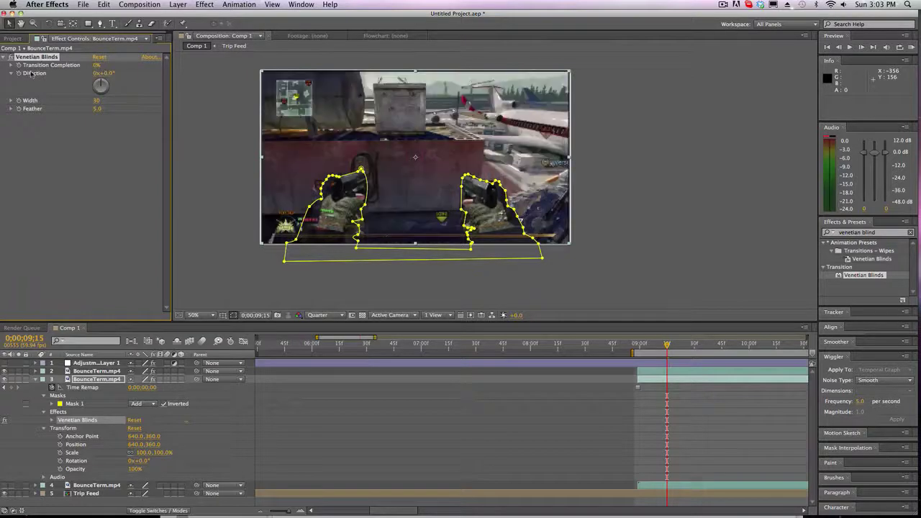
left_click_drag(97, 65, 34, 76)
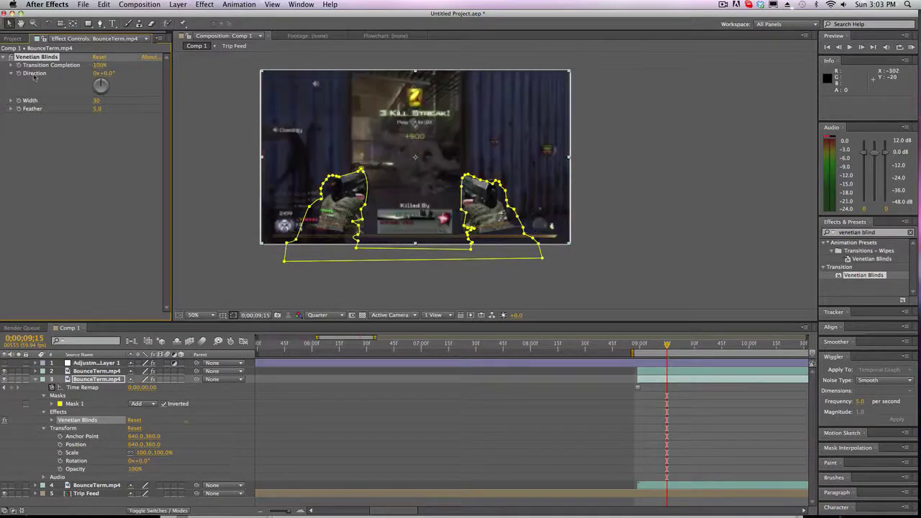
left_click(107, 73)
key("Return")
Move the playhead to 0;00;09;37 and set Transition Completion back to 0%.
left_click_drag(679, 348, 709, 348)
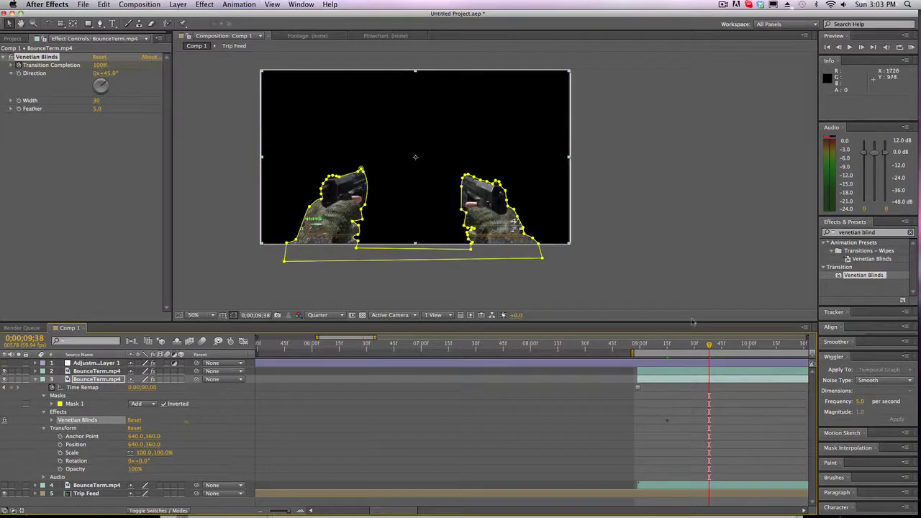
key("Page_Up")
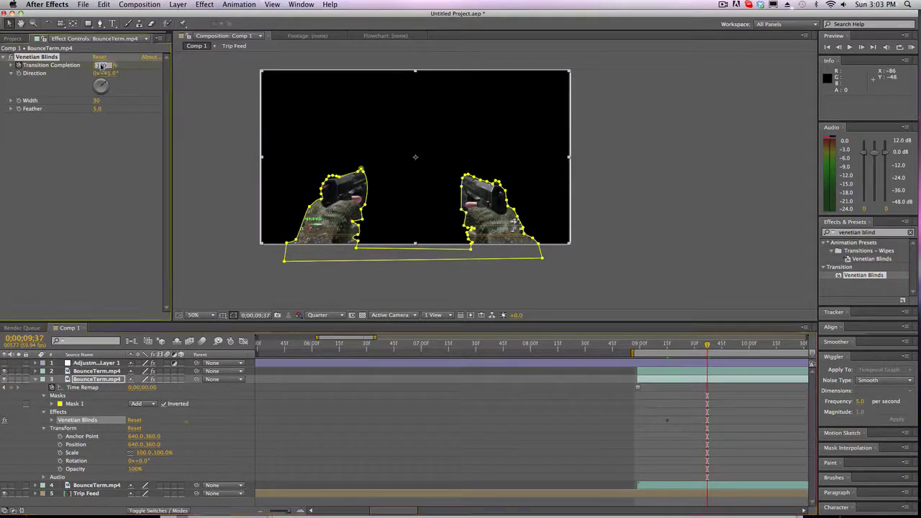
left_click_drag(101, 65, 50, 65)
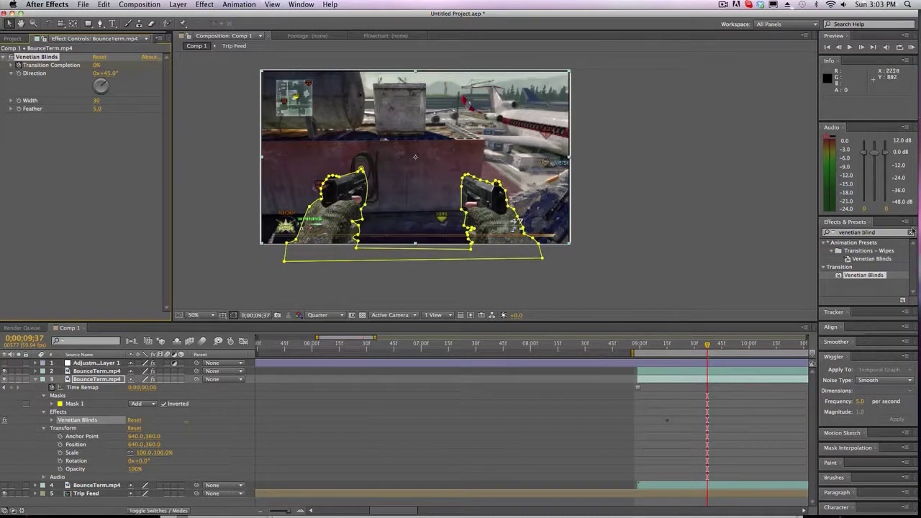
Run a RAM preview of the transition, then deselect the layer to hide mask outlines.
left_click(911, 47)
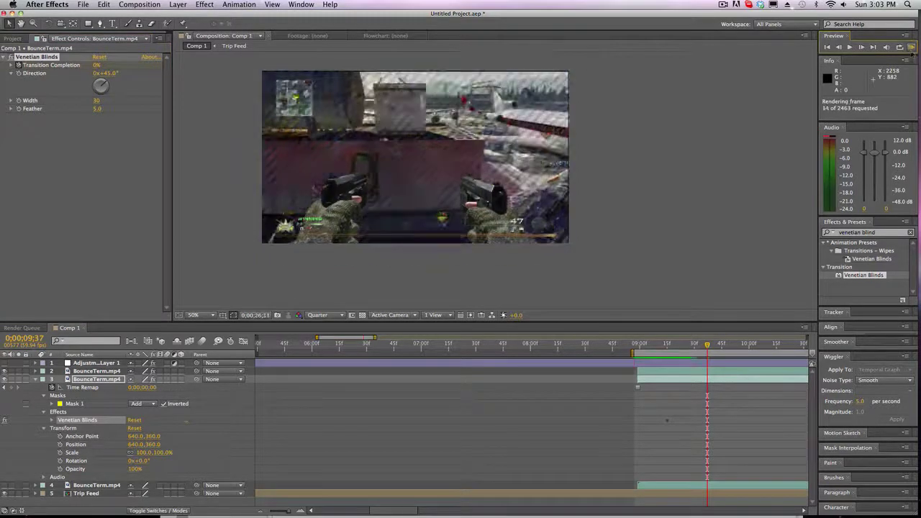
left_click(912, 47)
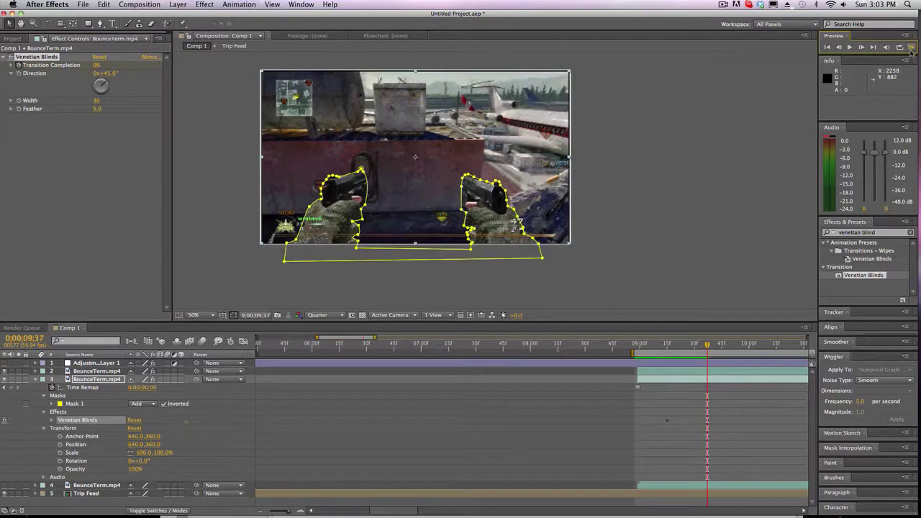
left_click(912, 48)
left_click(911, 48)
left_click(763, 94)
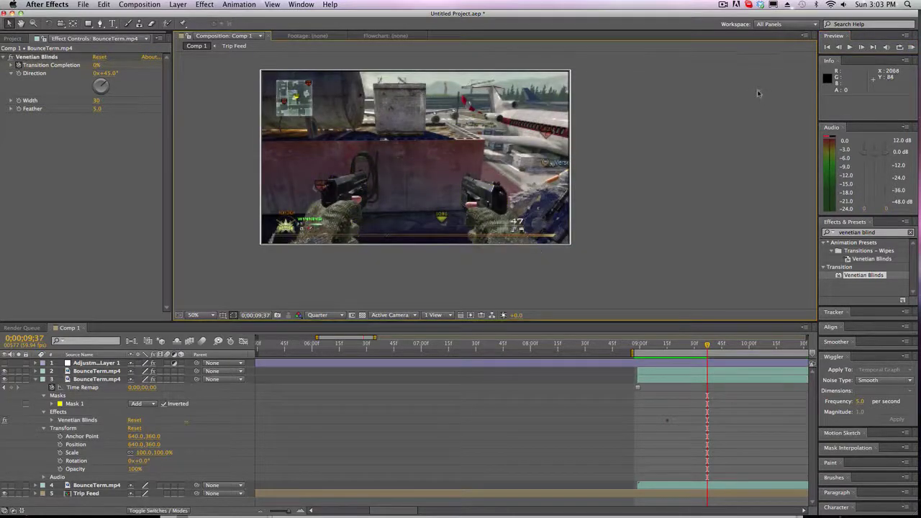
Reveal the layer's Venetian Blinds properties and set the viewer resolution to Full.
mouse_move(490, 507)
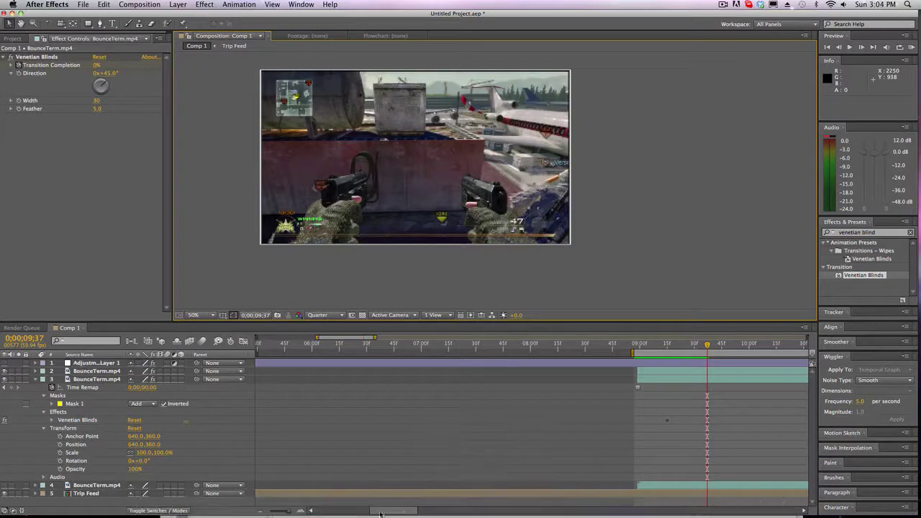
scroll(497, 403, "right", 5)
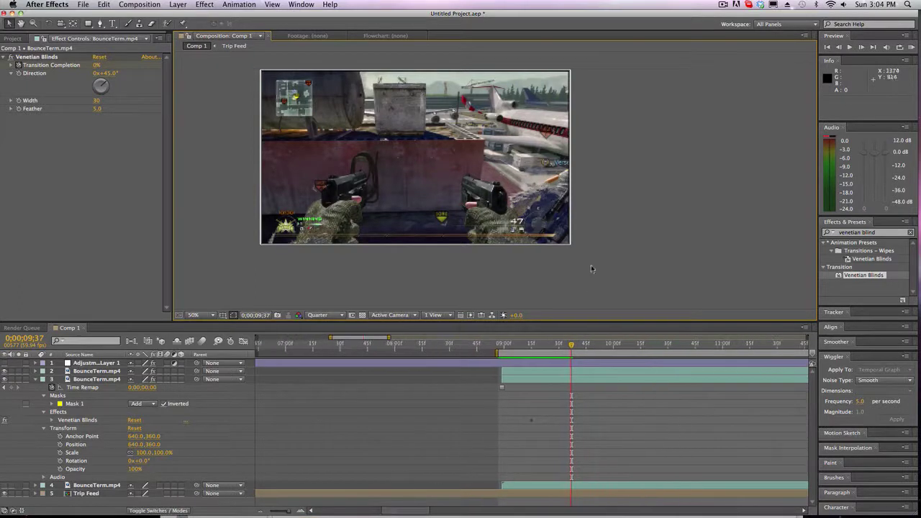
left_click(51, 420)
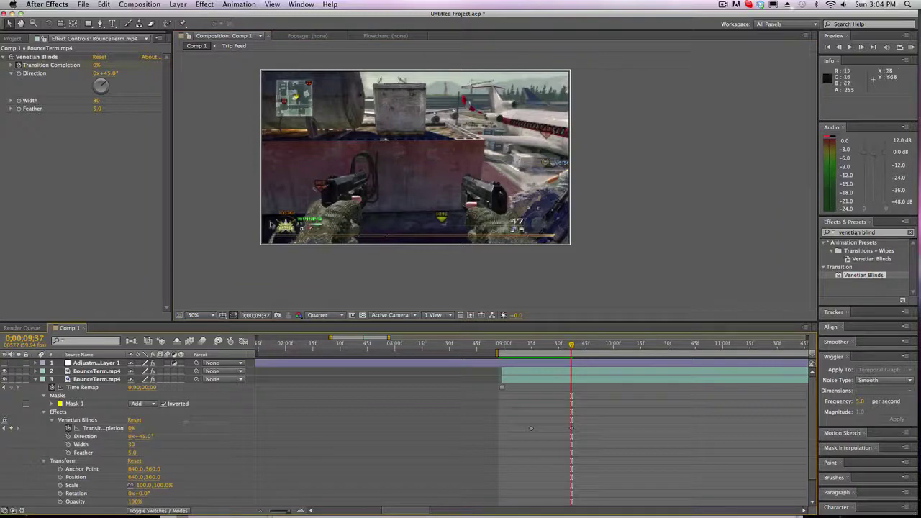
scroll(300, 219, "up", 2)
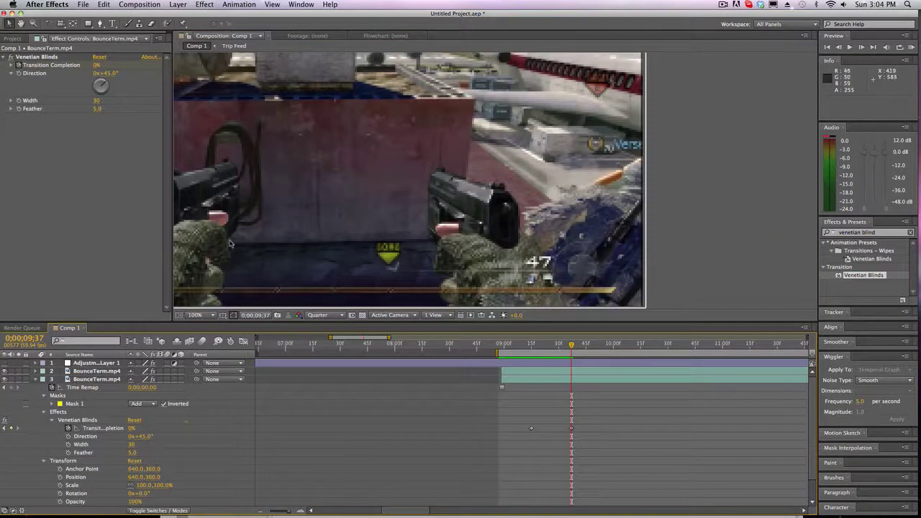
left_click(328, 315)
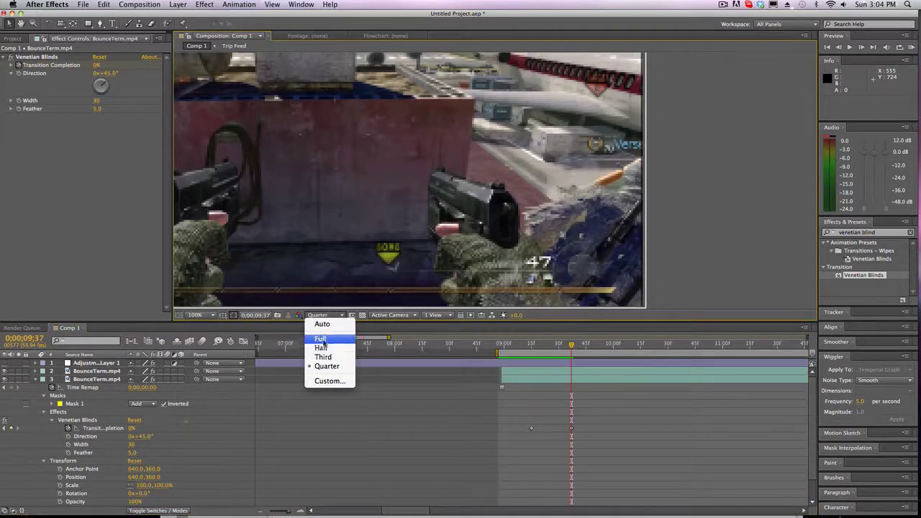
left_click(320, 338)
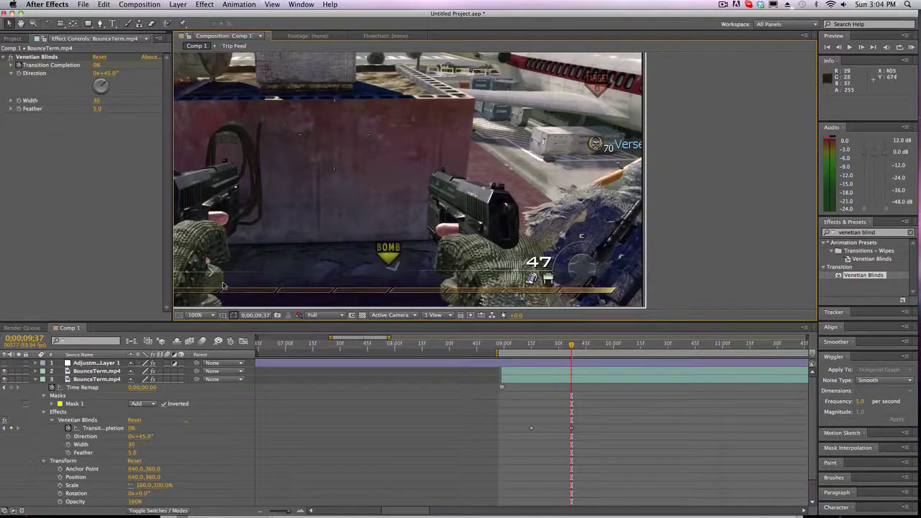
Split both masked gun layers at the playhead and delete their later halves.
left_click(35, 379)
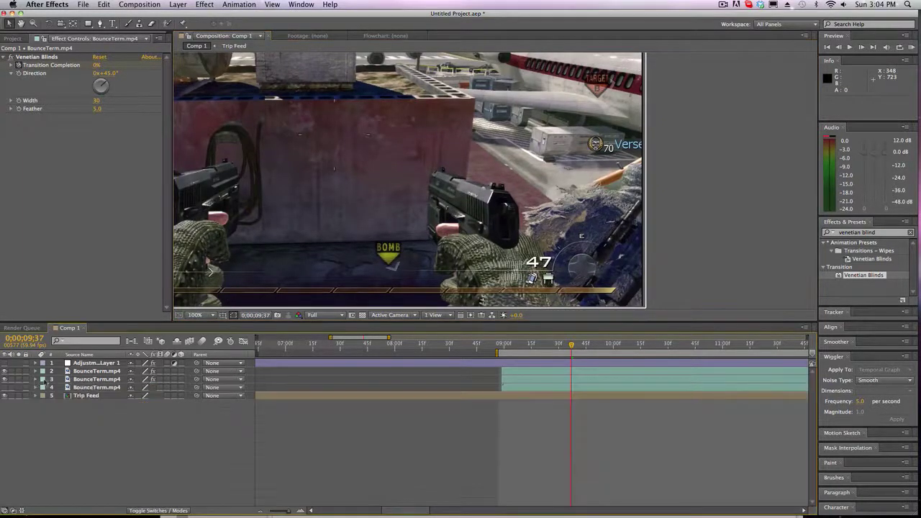
left_click(79, 379)
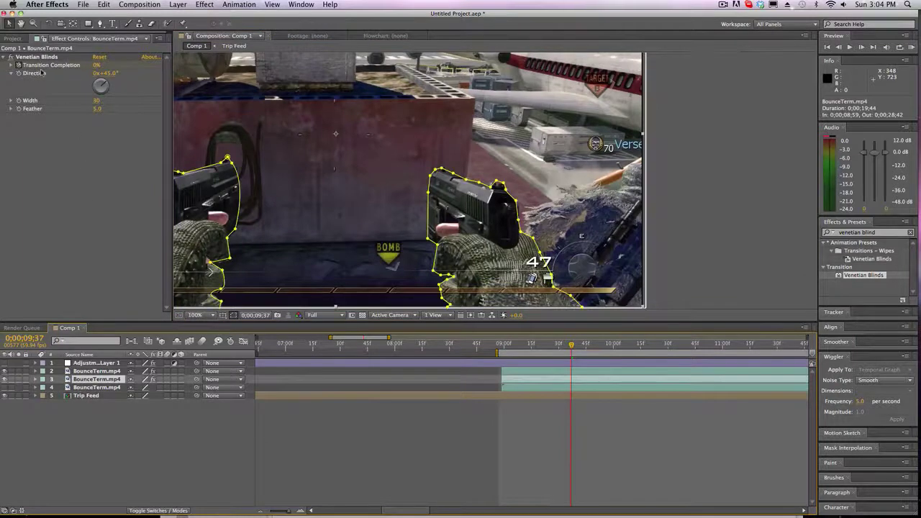
left_click(117, 372, "shift")
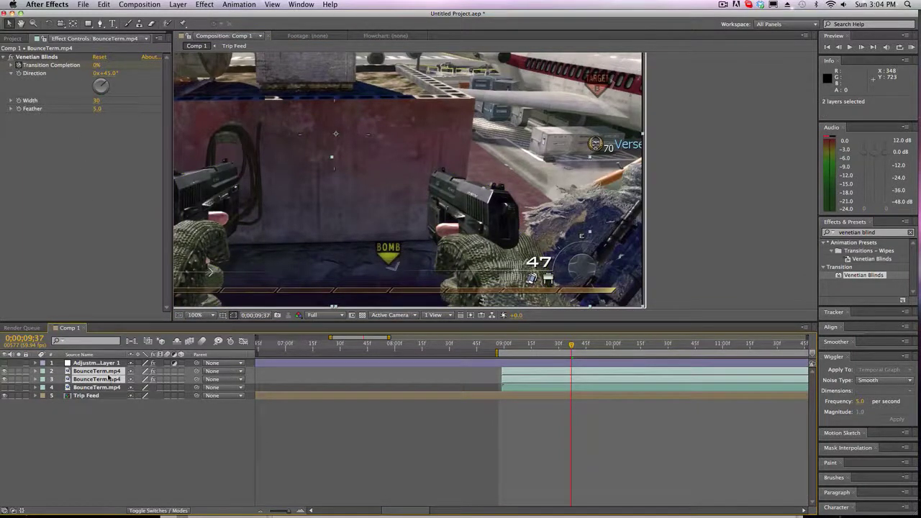
key("super+shift+d")
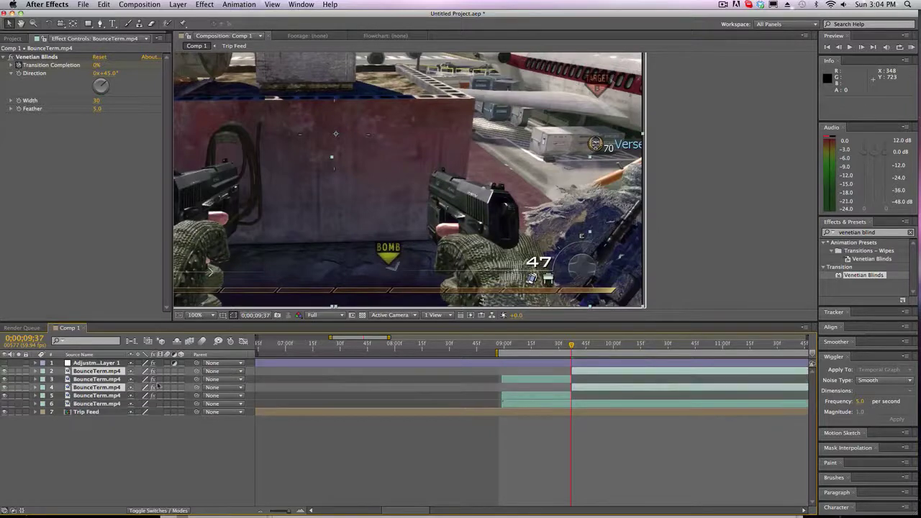
key("Delete")
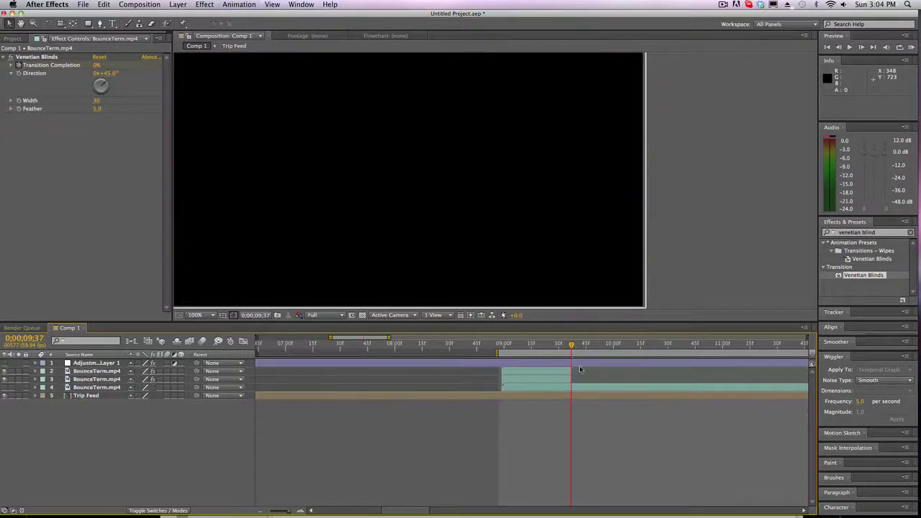
Make the next clip start exactly at the playhead and toggle the adjustment layer's visibility.
left_click_drag(519, 391, 585, 388)
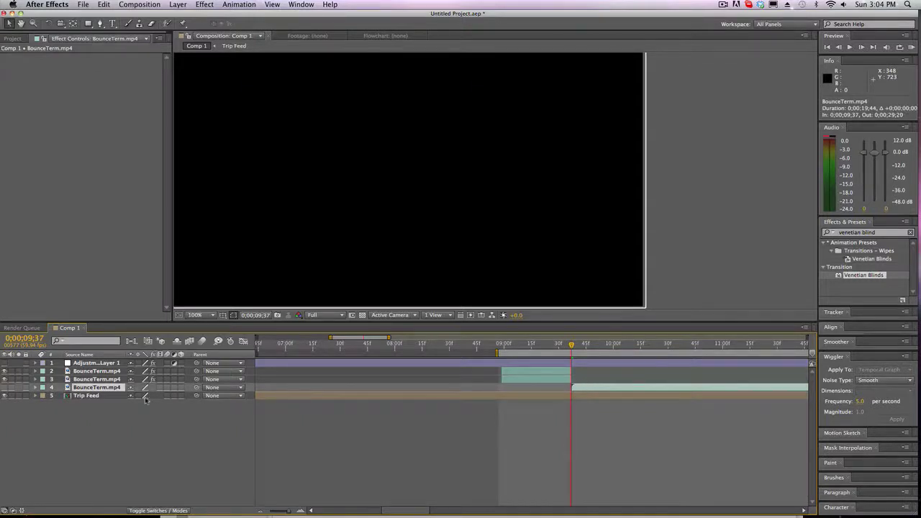
left_click(4, 387)
key("comma")
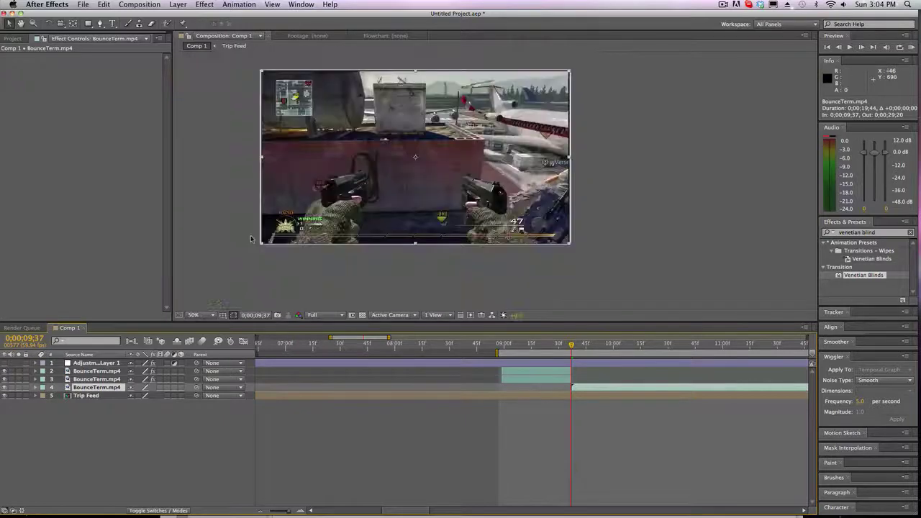
left_click(5, 363)
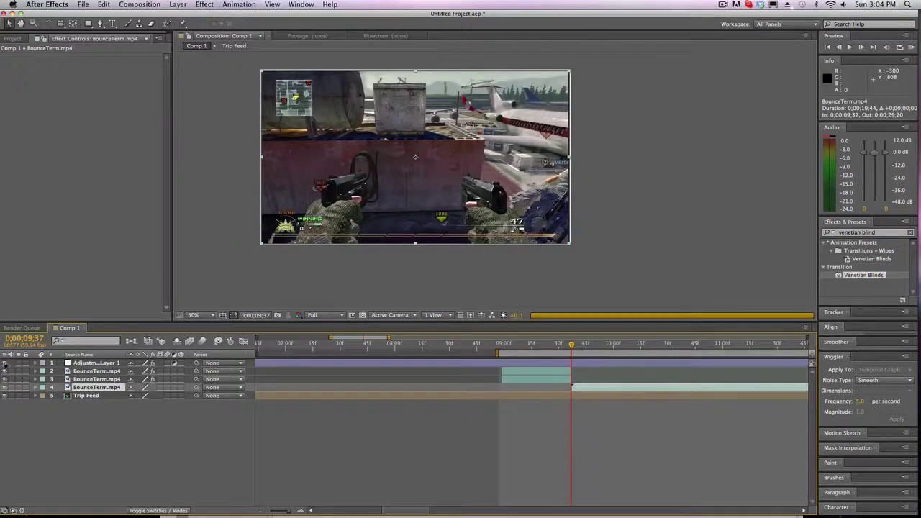
Set preview resolution to Quarter and start the work area at 0;00;08;30.
left_click(320, 314)
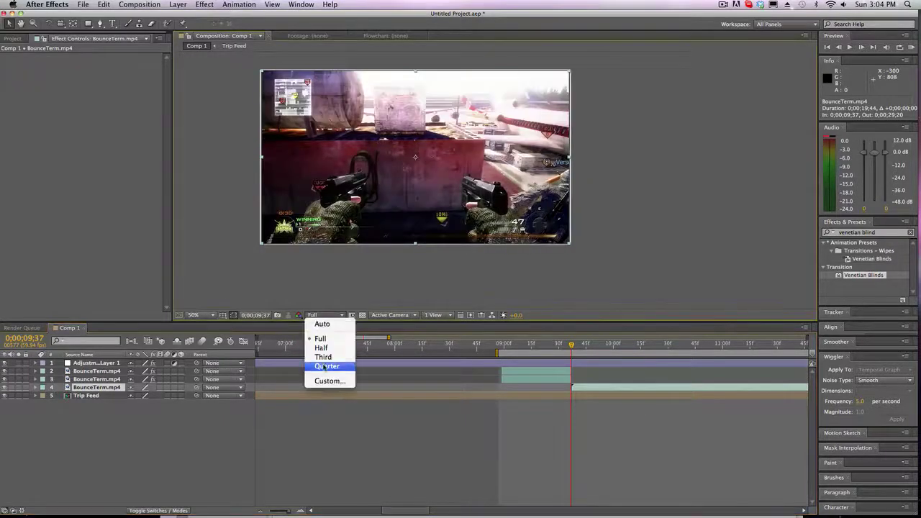
left_click(318, 369)
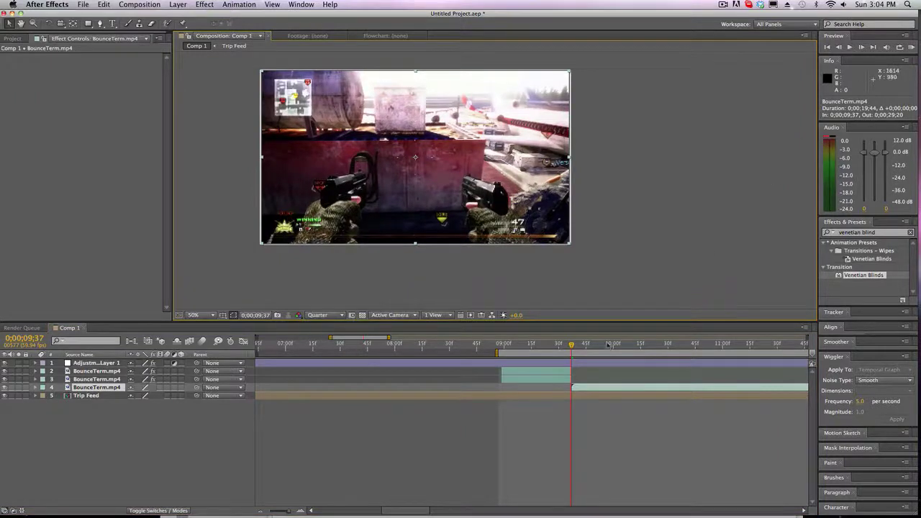
left_click_drag(497, 353, 447, 353)
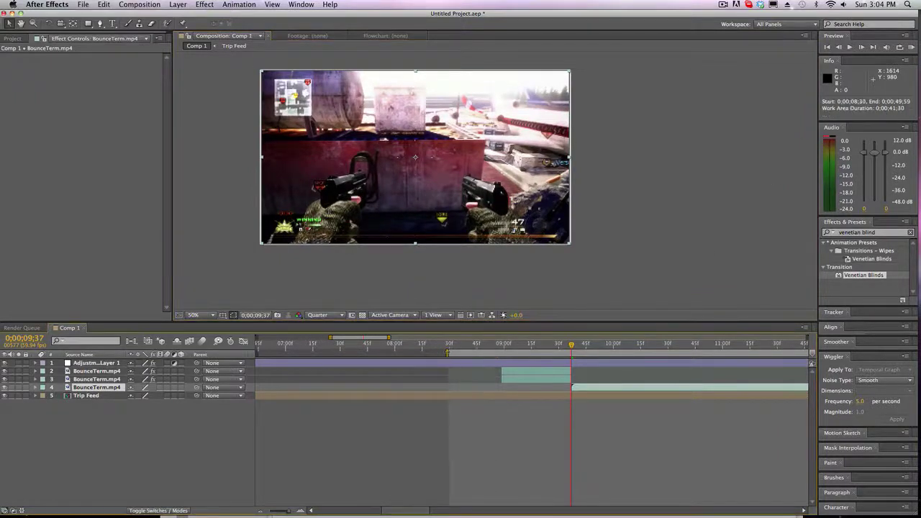
Render and play a RAM preview, stopping at the clip change.
left_click(911, 47)
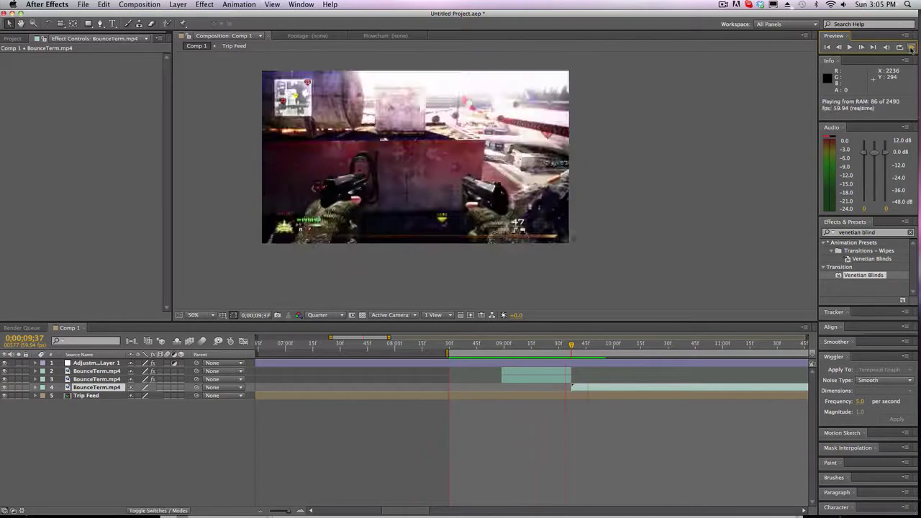
left_click(911, 48)
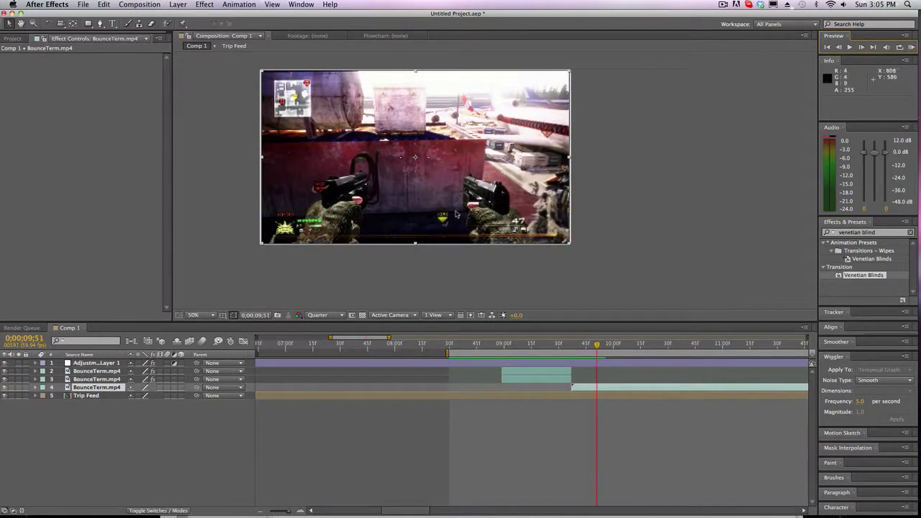
left_click(911, 47)
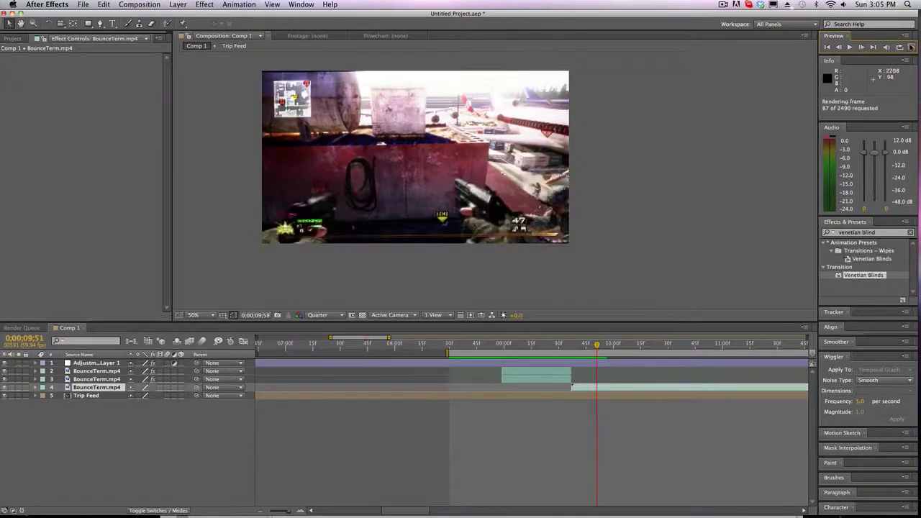
left_click(475, 431)
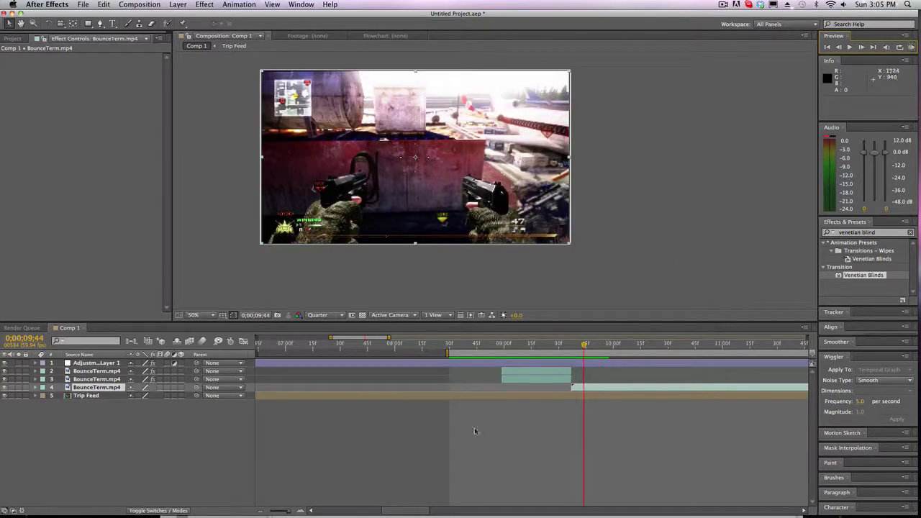
Select the upper gun layer's Optics Compensation effect and open the USB disk in Finder.
mouse_move(209, 512)
left_click(106, 370)
left_click(52, 56)
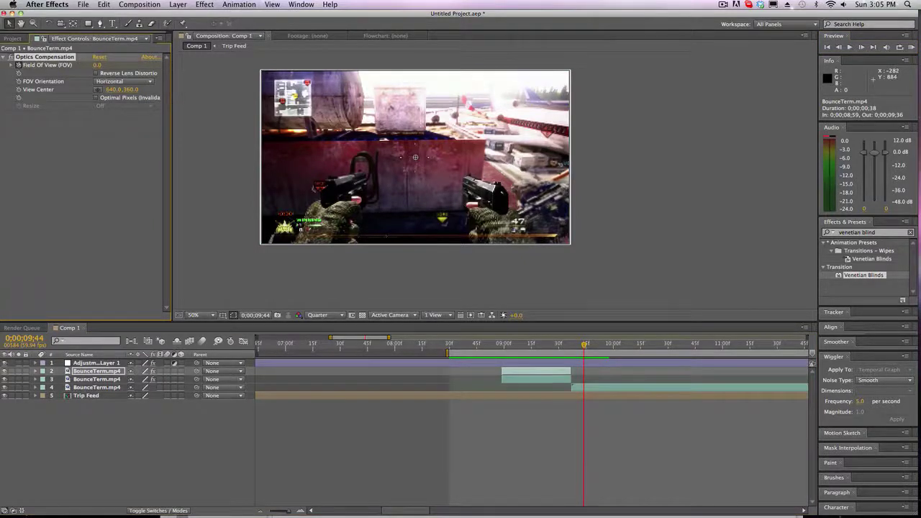
left_click(189, 492)
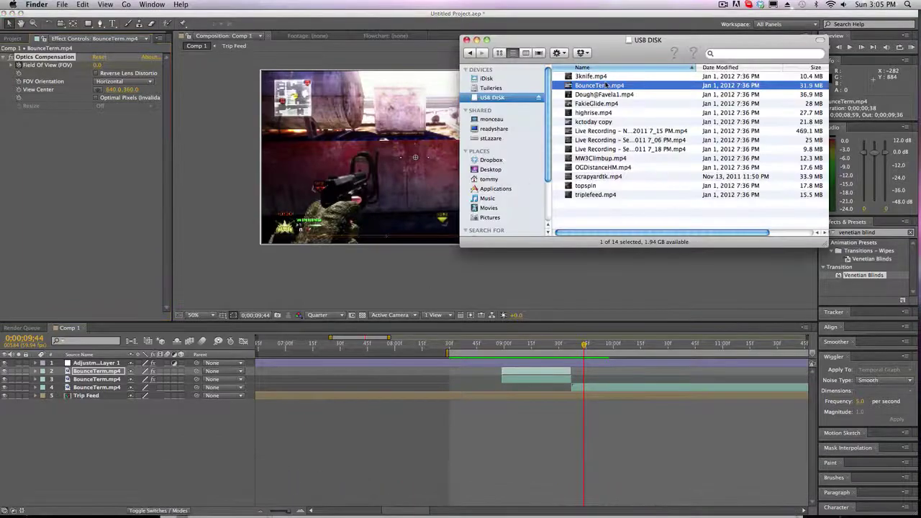
Quick Look BounceTerm.mp4 on the USB disk, then close the Finder window.
key("space")
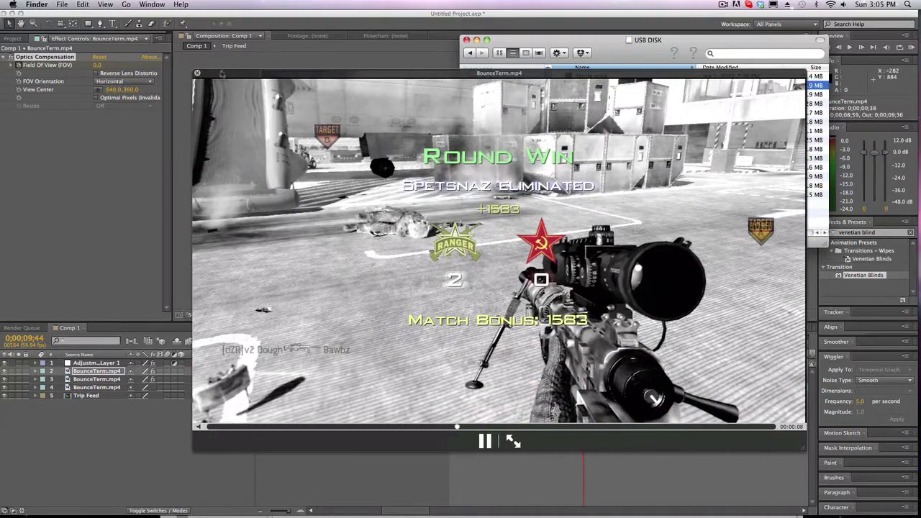
key("space")
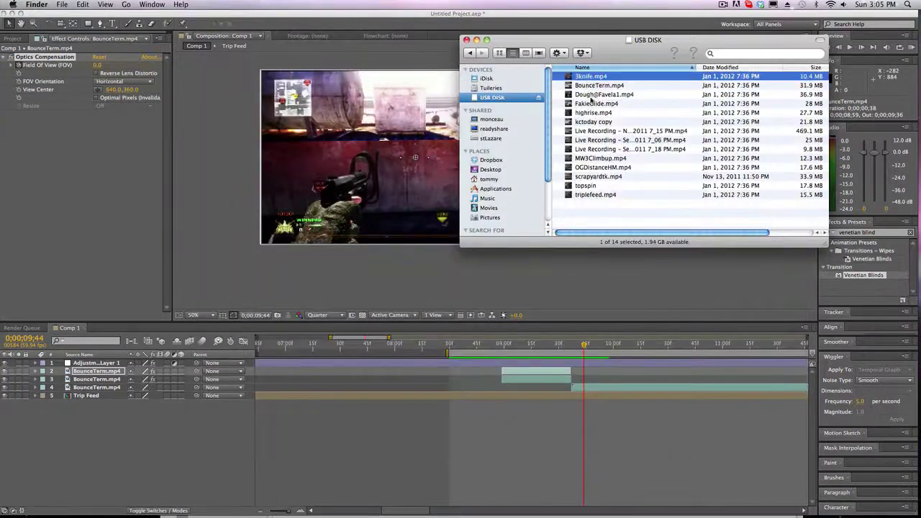
left_click_drag(618, 224, 591, 78)
left_click_drag(591, 218, 594, 72)
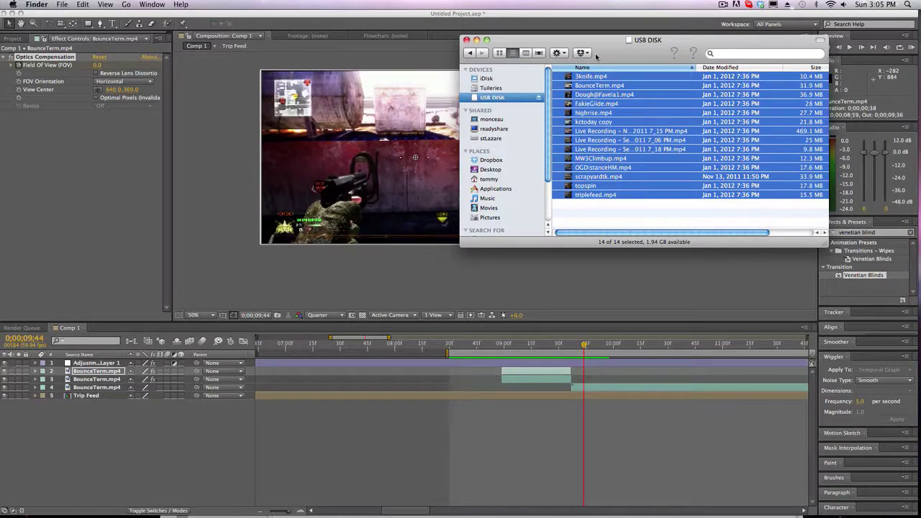
left_click(601, 220)
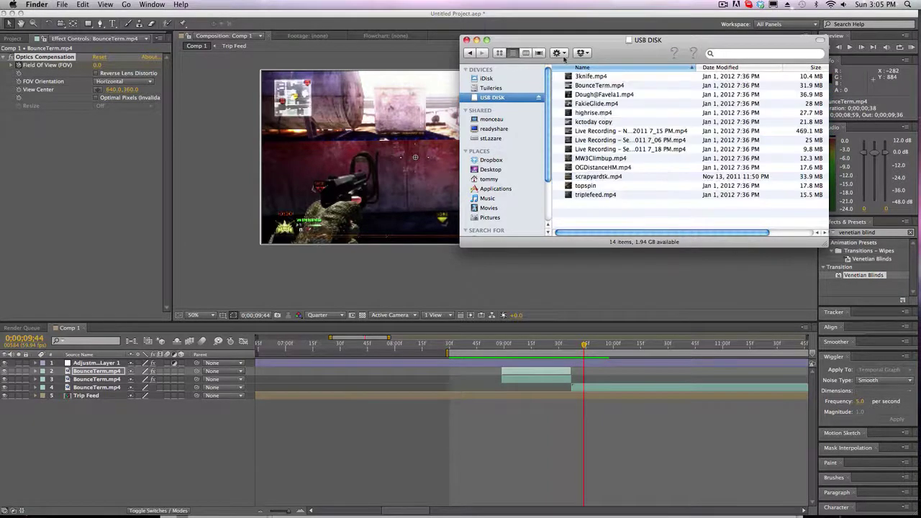
left_click(274, 391)
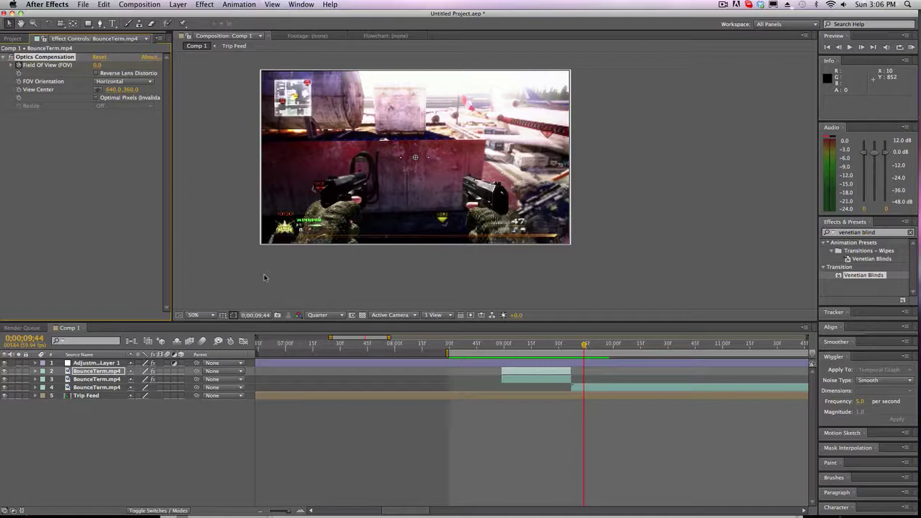
Scrub to mid-transition around 0;00;09;25 and deselect the gun layer to see the diagonal stripes.
left_click(541, 344)
mouse_move(541, 344)
left_mouse_down()
mouse_move(500, 344)
mouse_move(549, 344)
left_mouse_up()
left_click(652, 221)
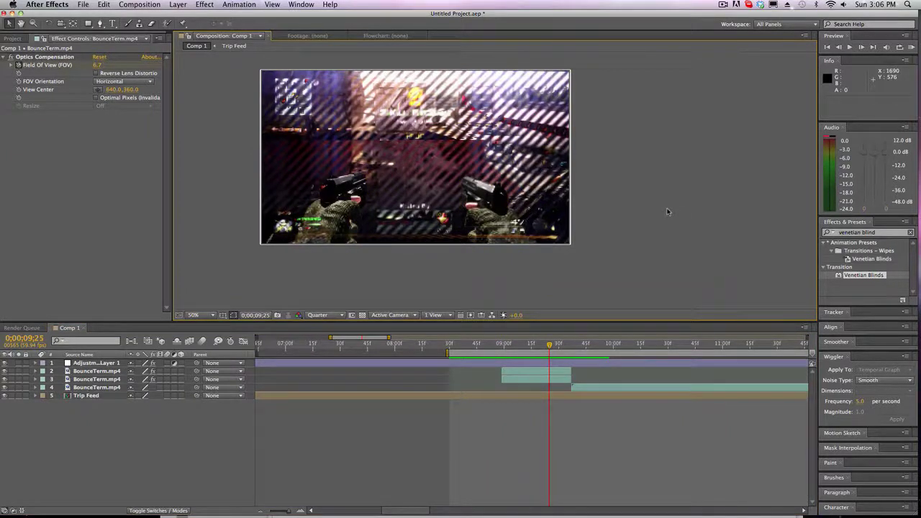
left_click(723, 5)
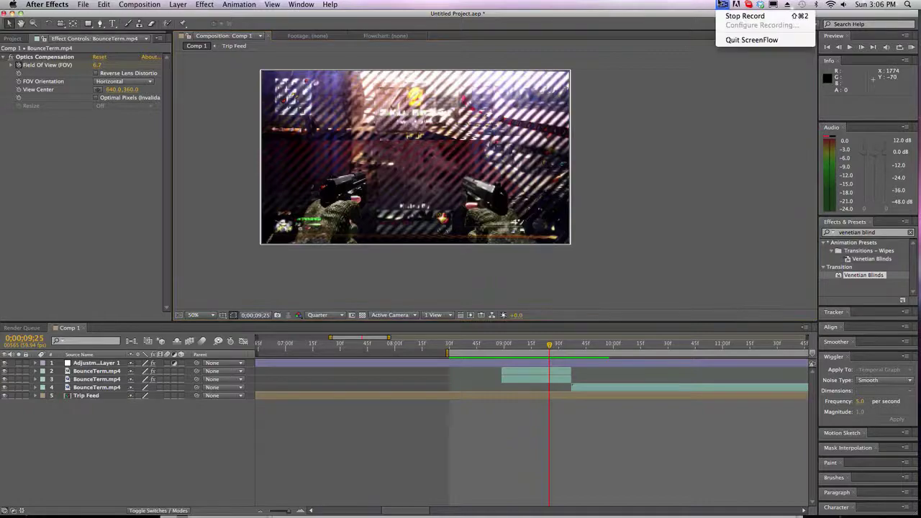